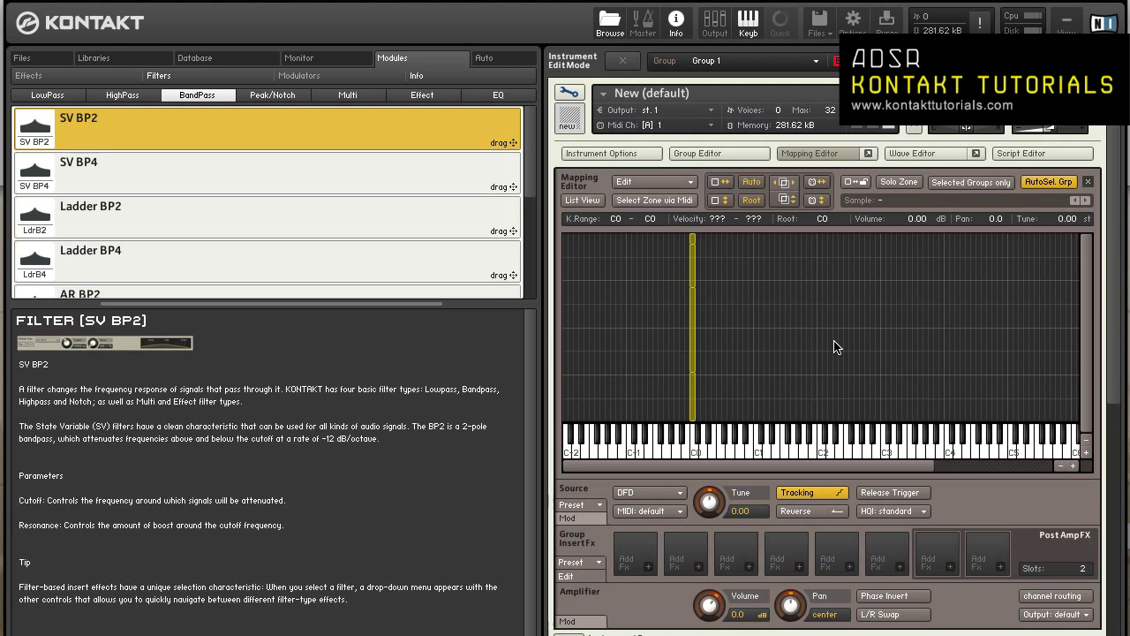
In the group's channel routing matrix, toggle the L→1 and R→2 connections off and back on.
scroll(831, 439, down, 5)
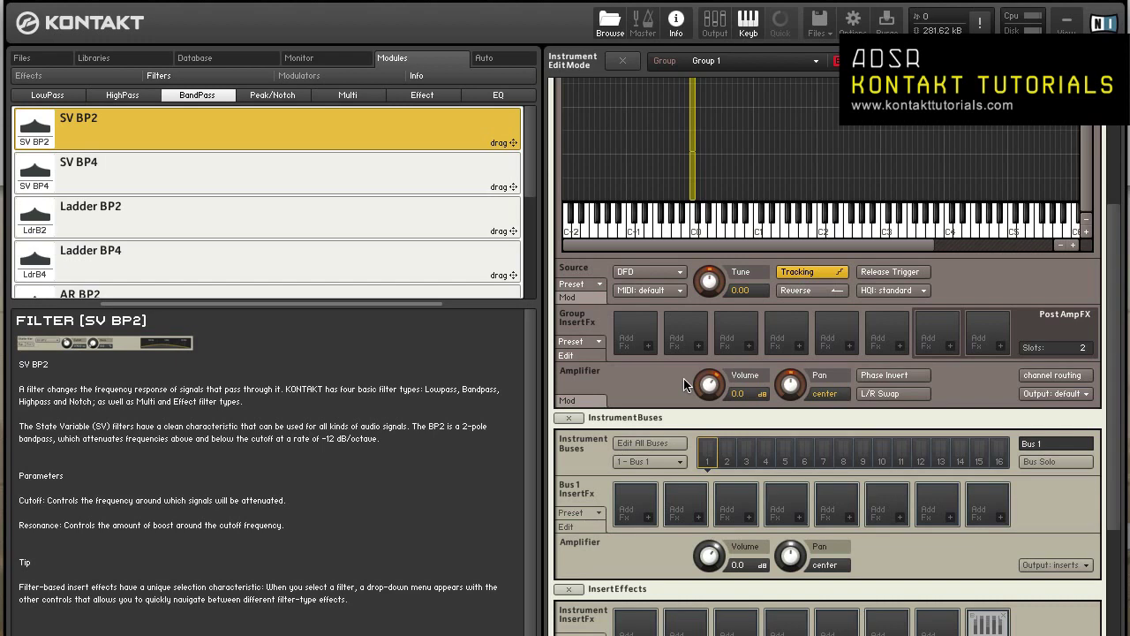
scroll(683, 378, down, 1)
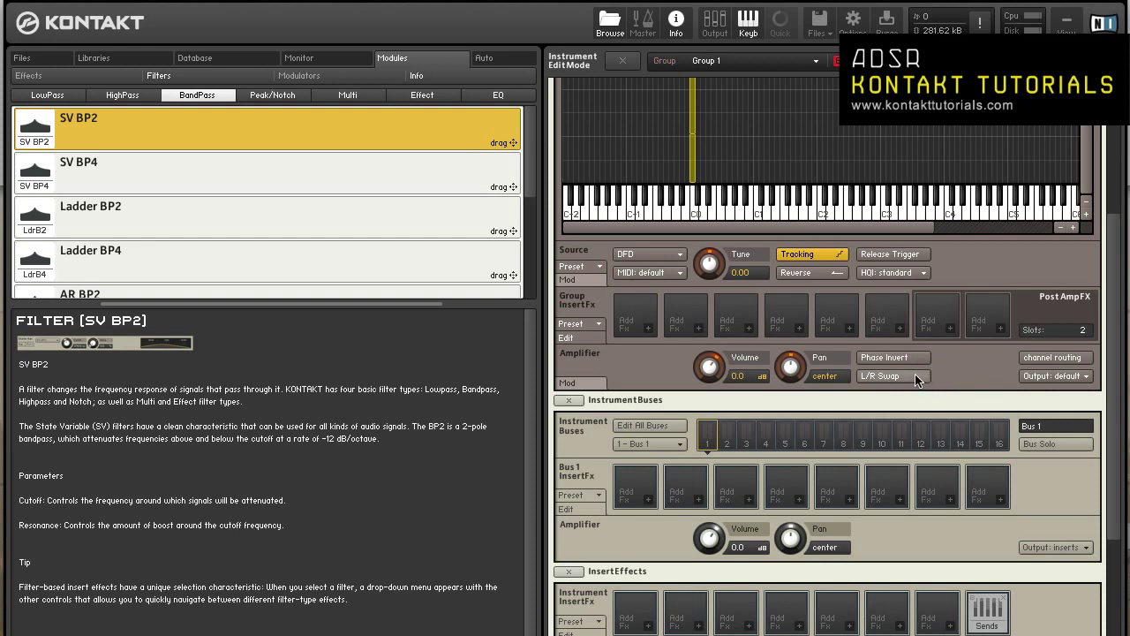
click(1038, 361)
scroll(990, 410, down, 1)
scroll(994, 411, down, 1)
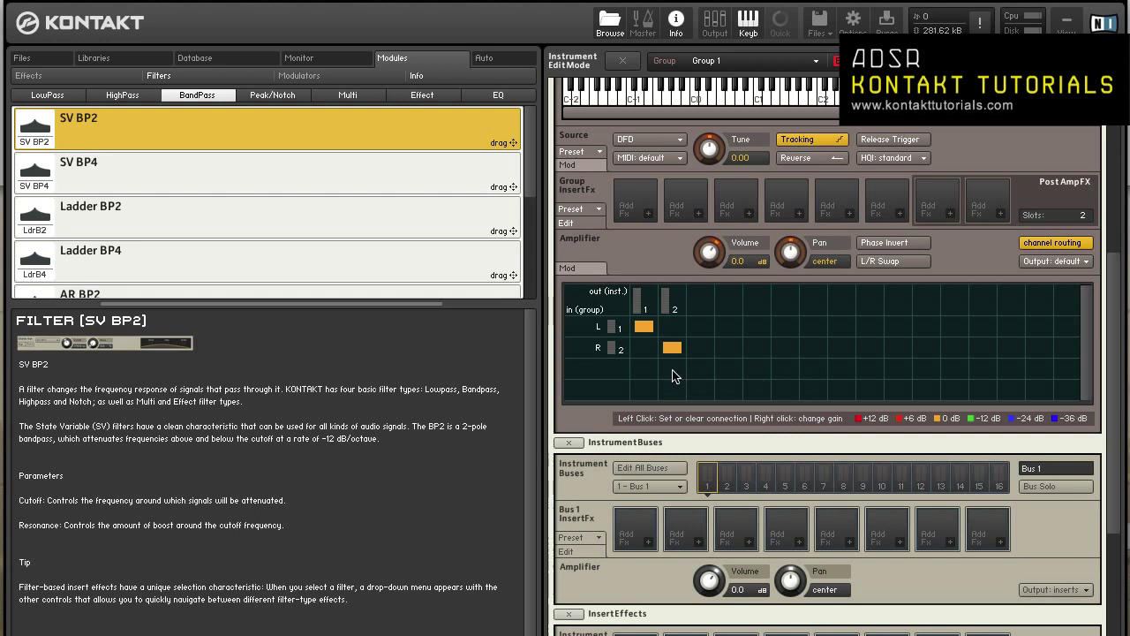
click(644, 326)
click(646, 328)
click(645, 326)
click(671, 347)
click(645, 327)
click(672, 348)
Cycle the R→2 connection gain through -12, -24, -36 to +12 dB, then close the matrix.
right_click(674, 355)
right_click(673, 355)
right_click(674, 355)
right_click(673, 355)
click(1064, 243)
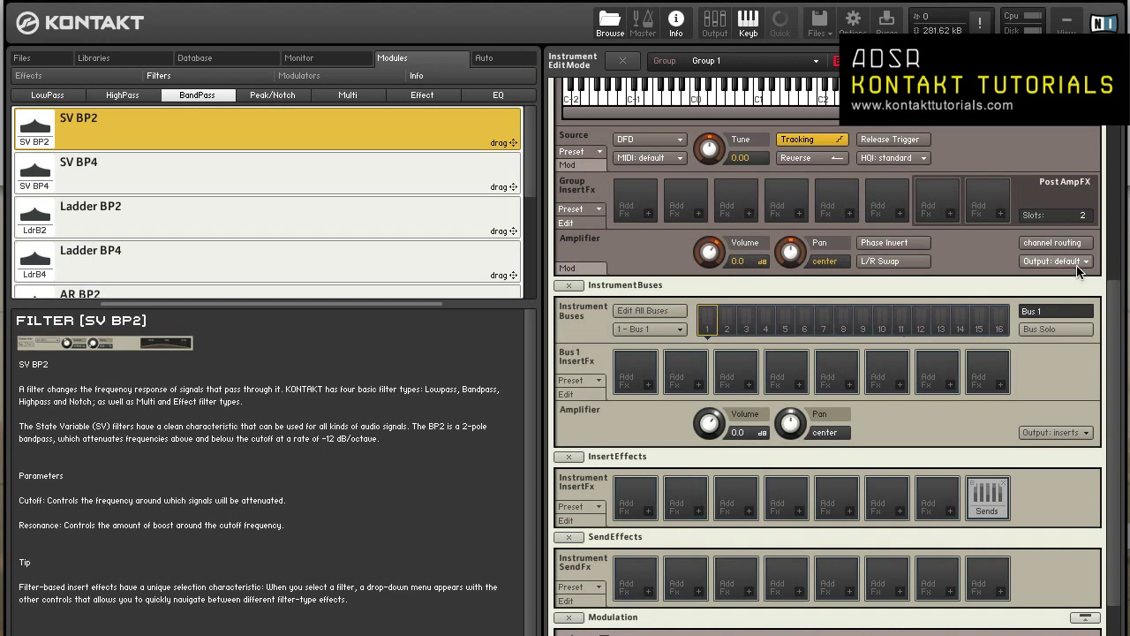
click(1077, 263)
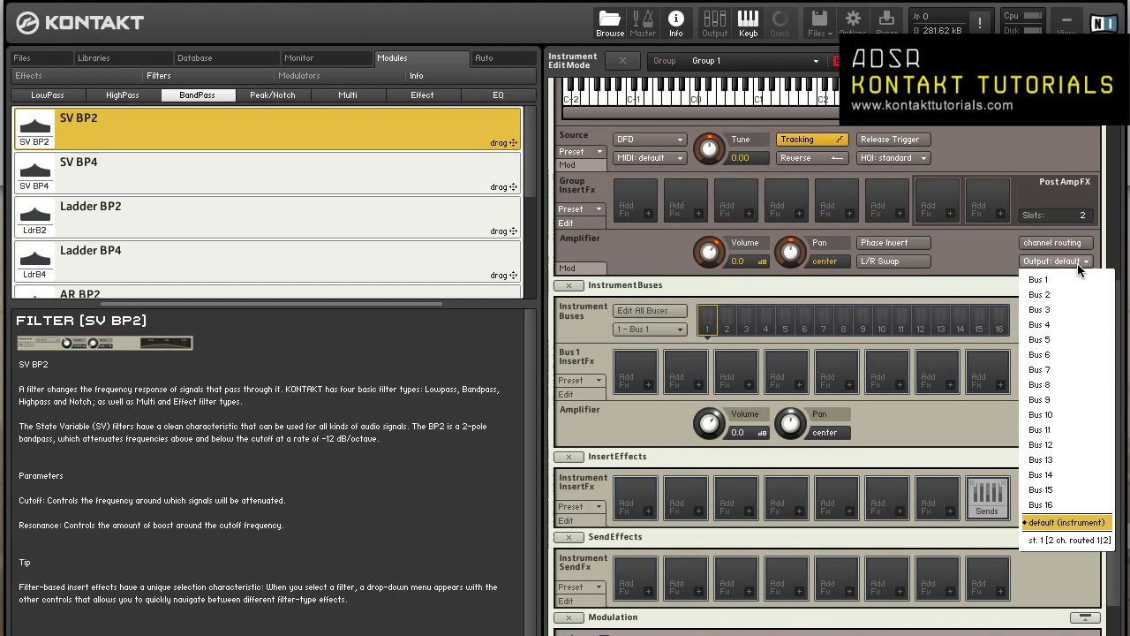
click(993, 254)
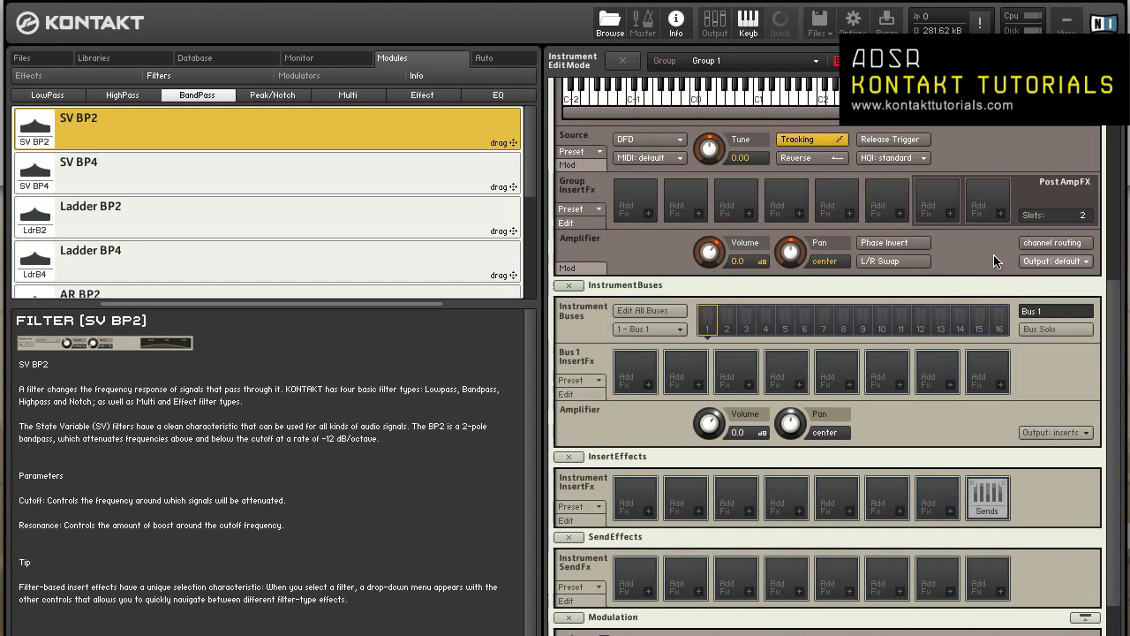
scroll(993, 254, up, 4)
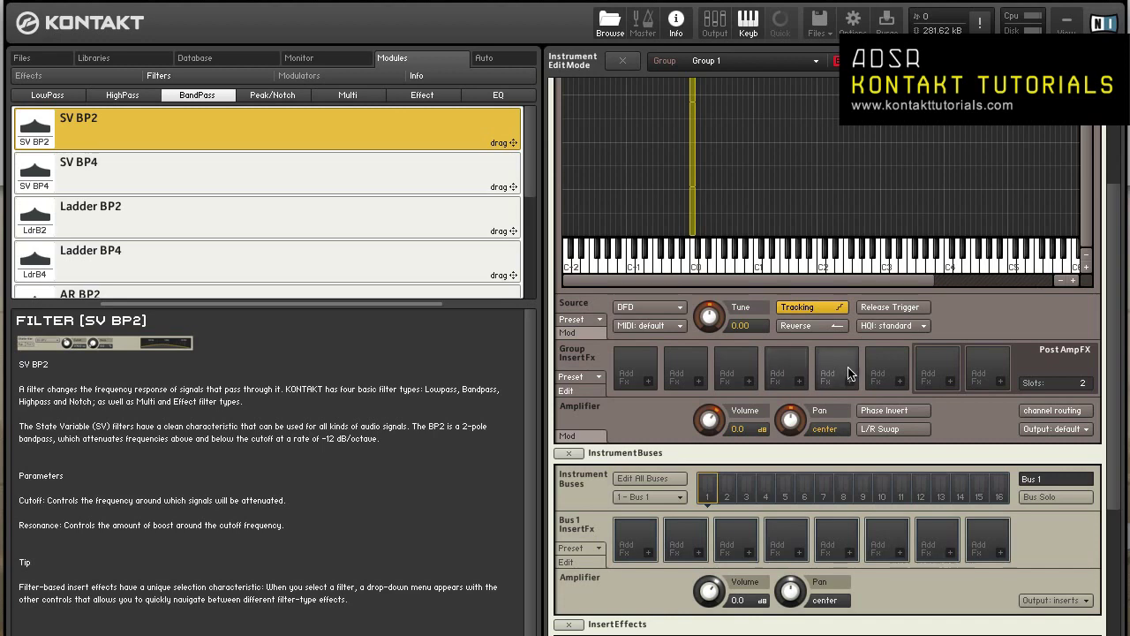
scroll(847, 368, down, 3)
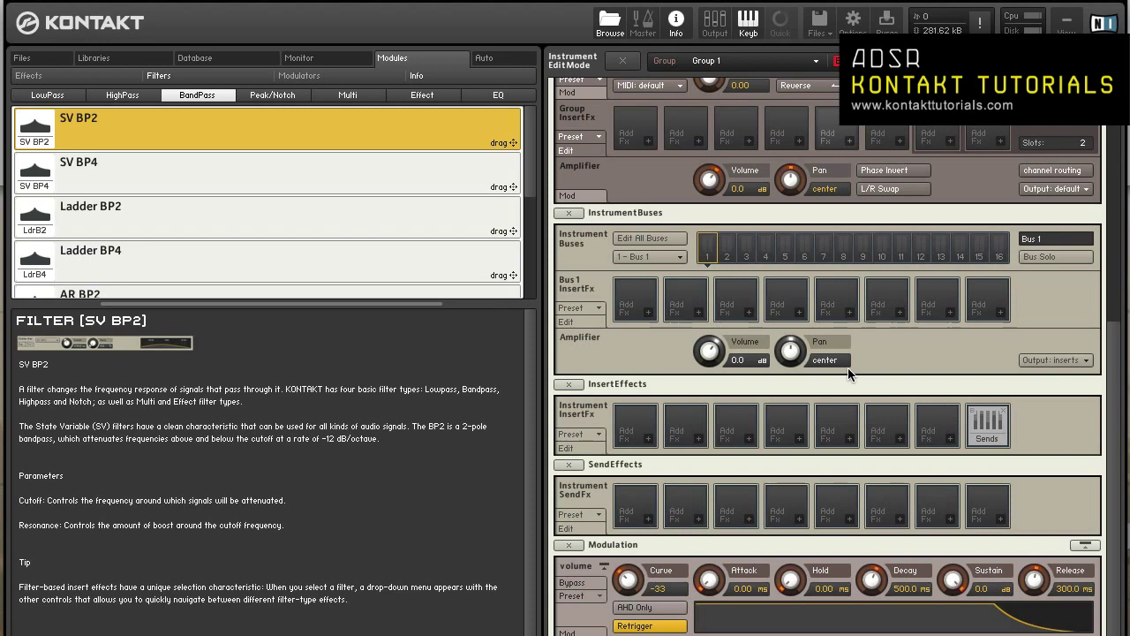
scroll(848, 367, up, 2)
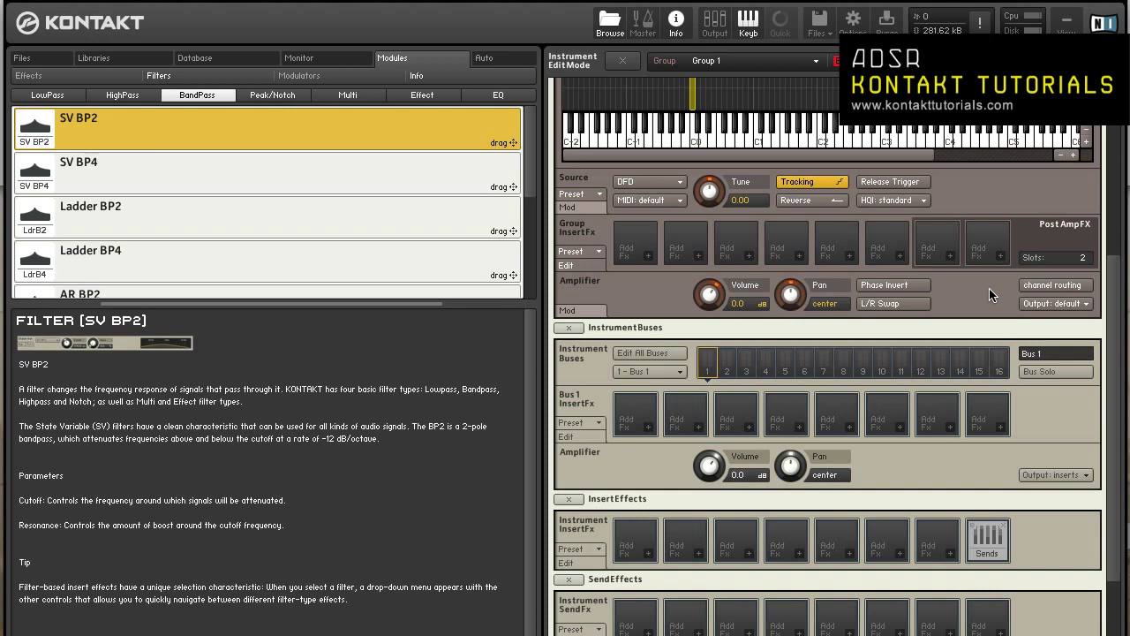
scroll(1091, 257, up, 3)
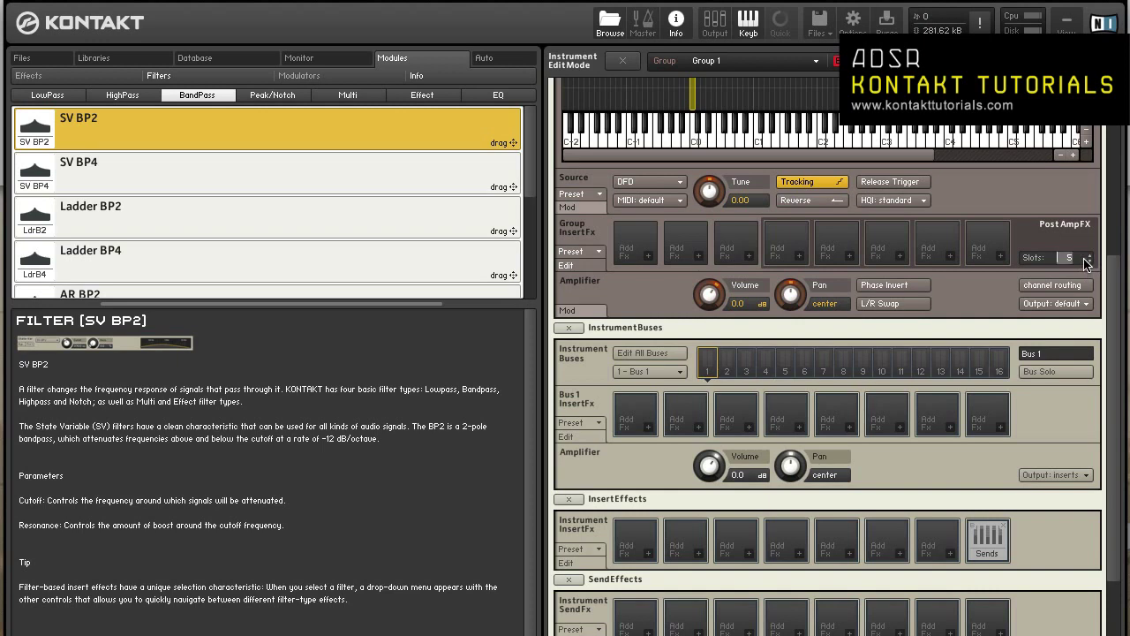
scroll(1085, 262, down, 3)
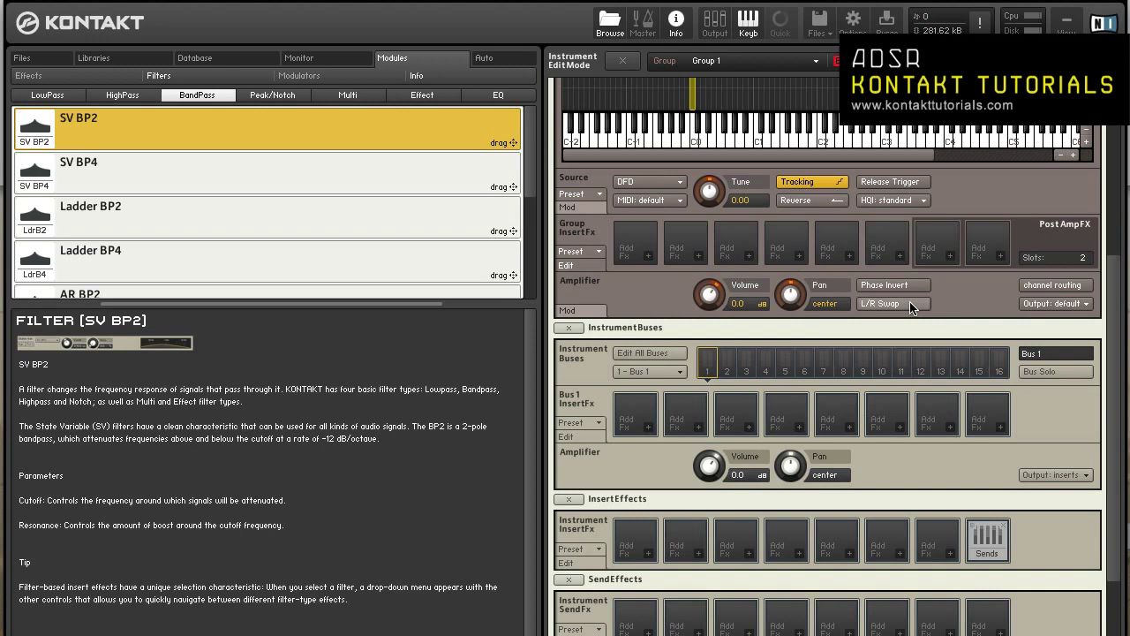
Select instrument Bus 2, enable Edit All Buses, then return the selector to 1 - Bus 1.
scroll(882, 411, down, 2)
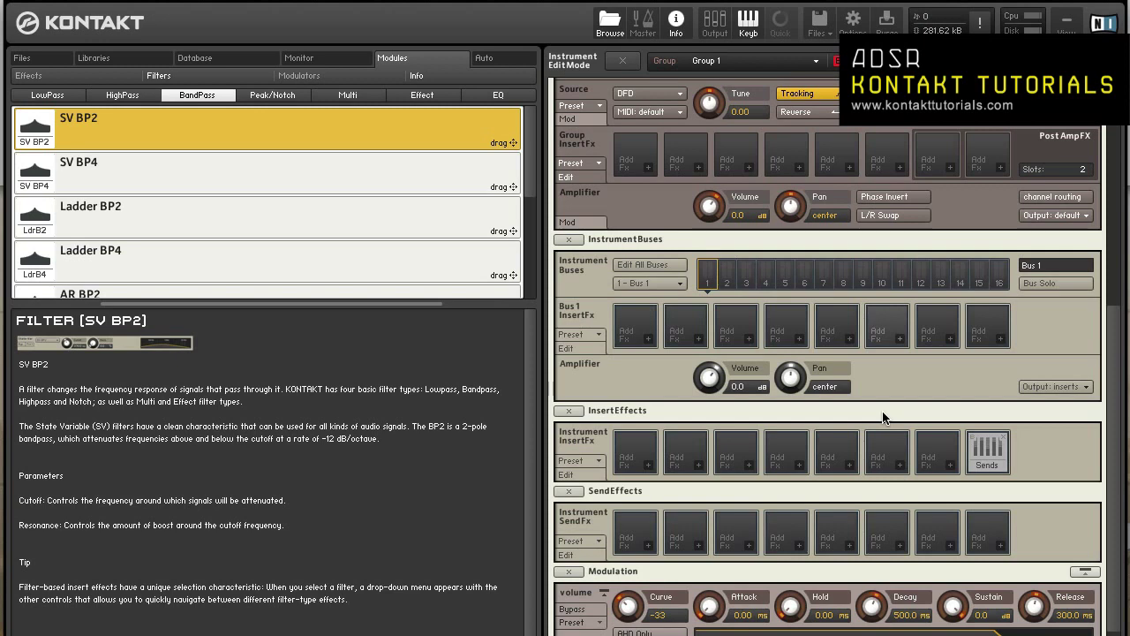
click(730, 279)
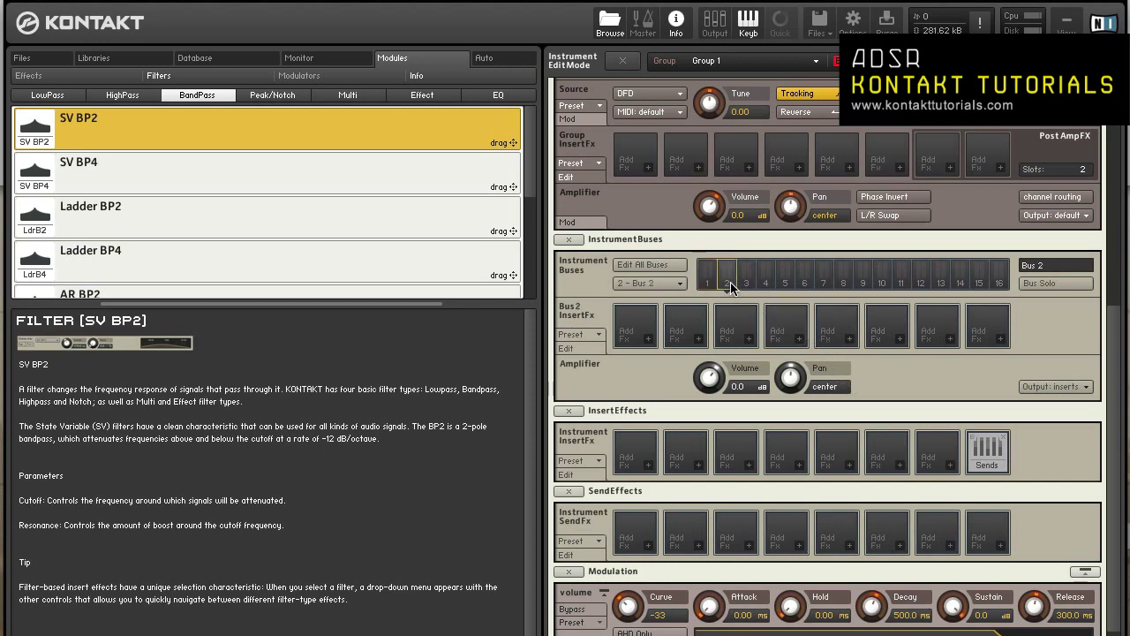
click(677, 284)
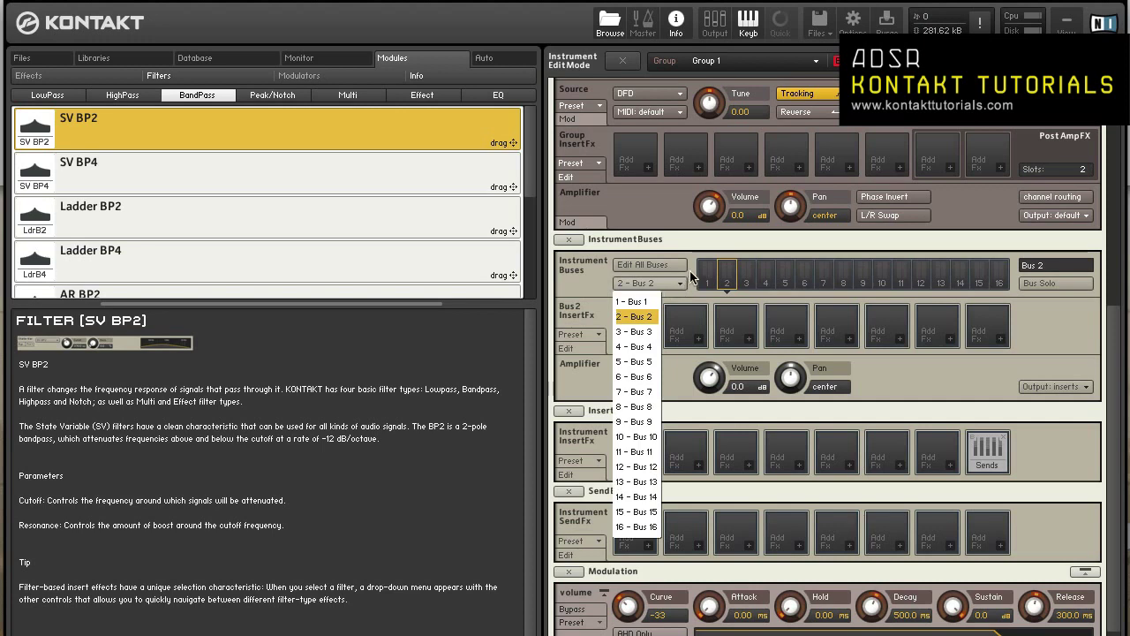
click(687, 273)
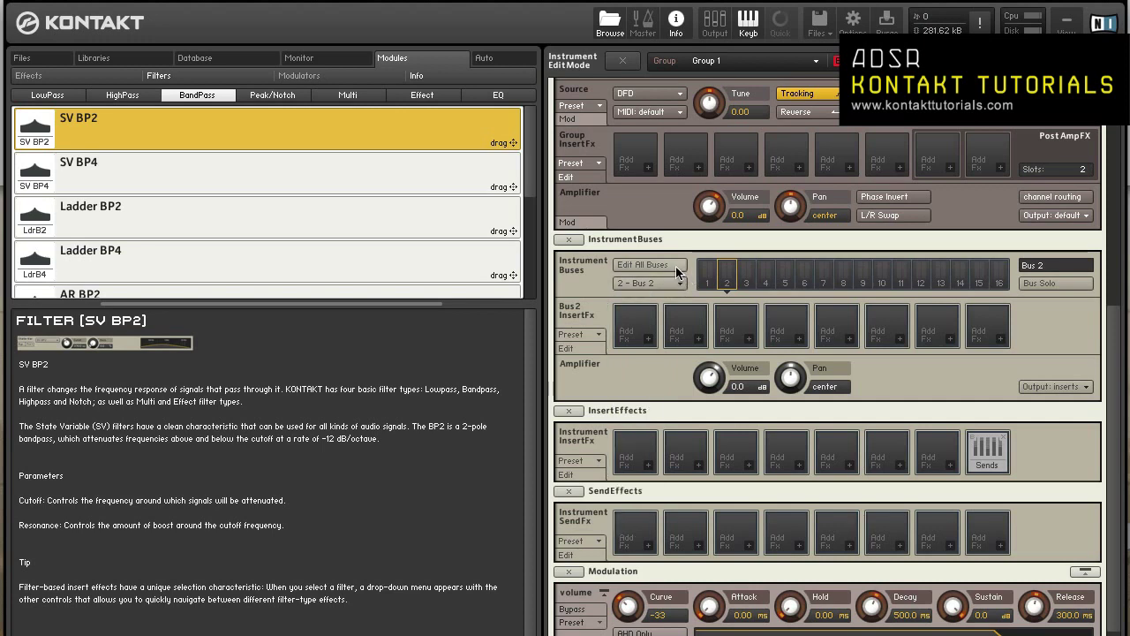
click(675, 266)
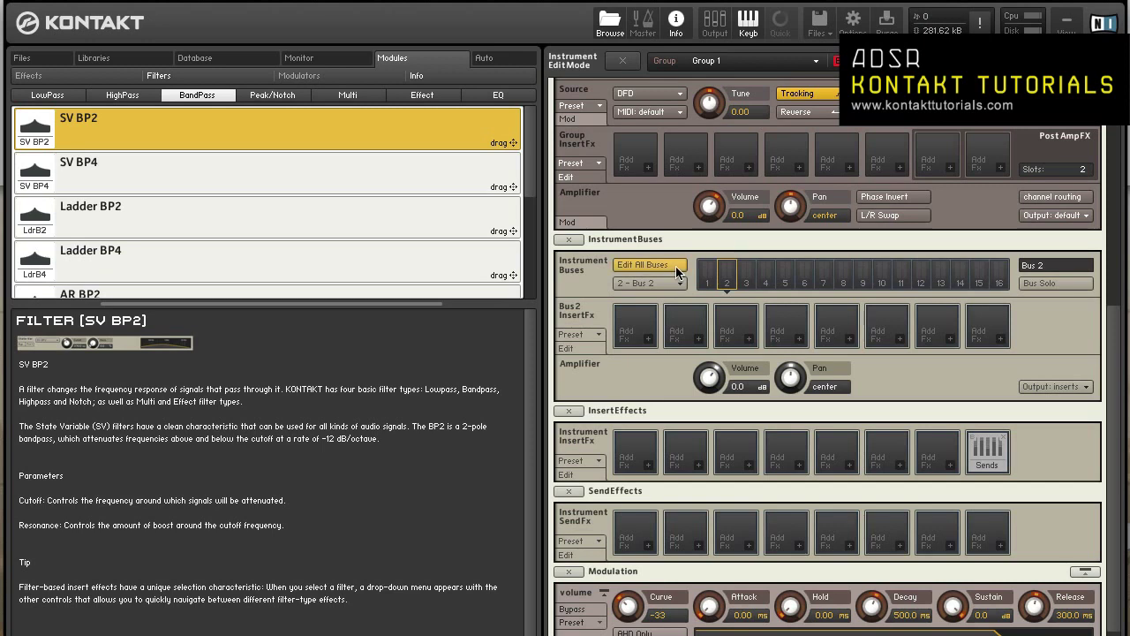
scroll(678, 283, up, 1)
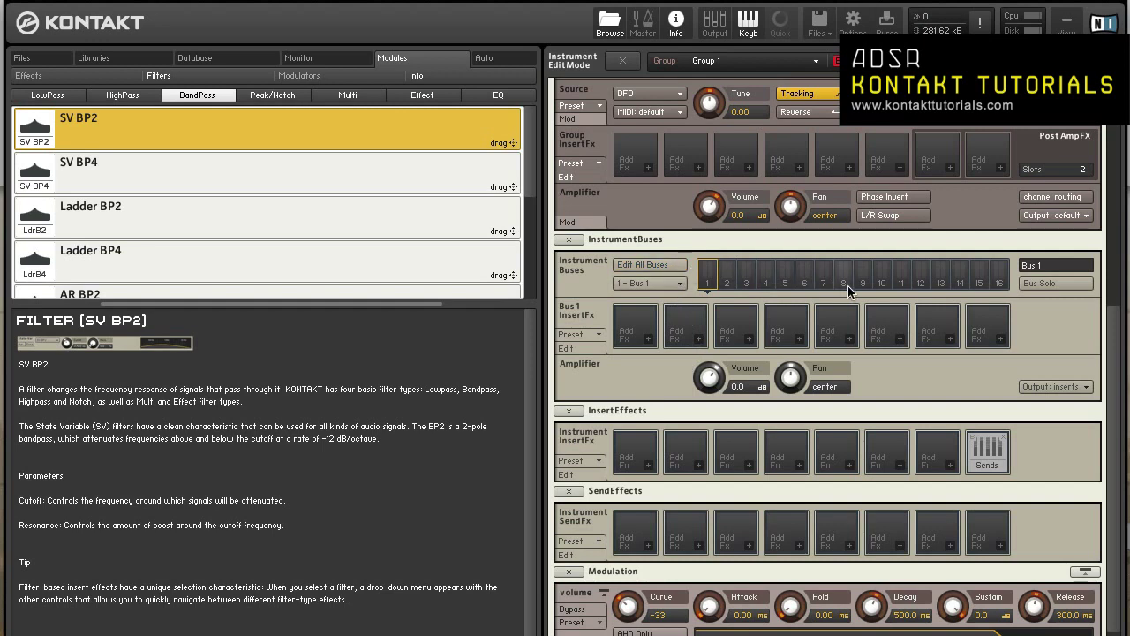
click(1051, 283)
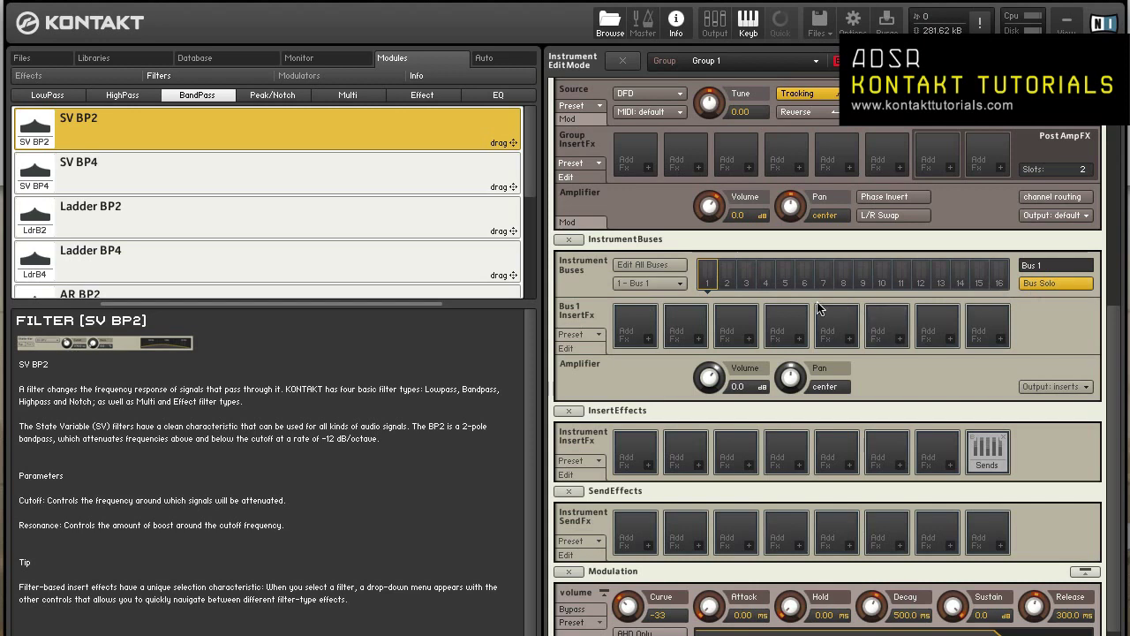
click(764, 274)
click(707, 274)
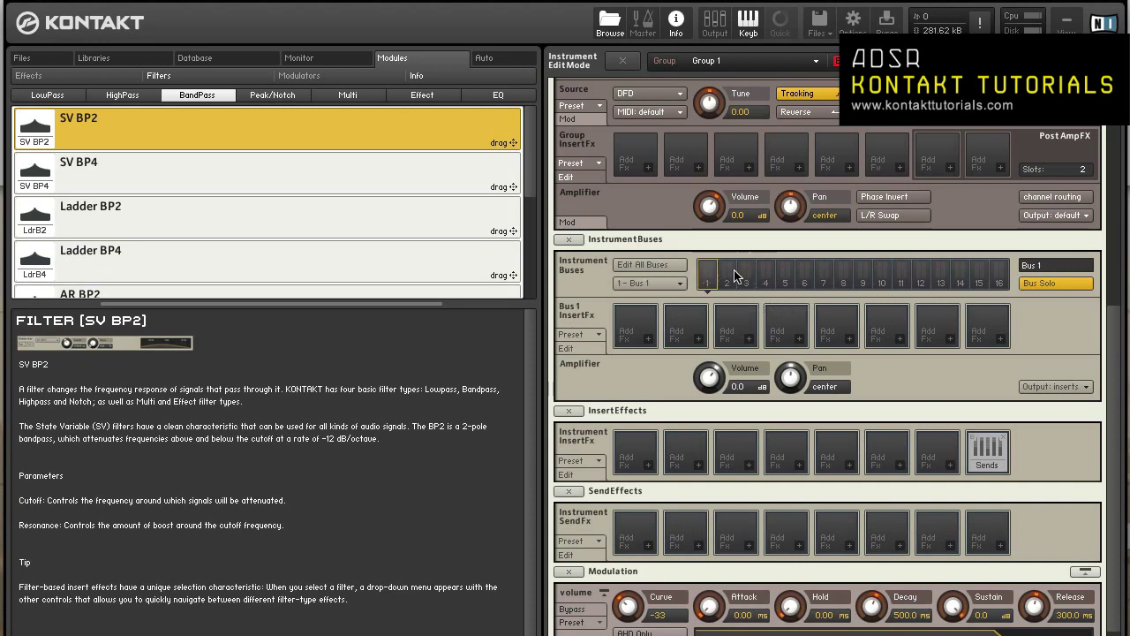
click(831, 274)
click(900, 275)
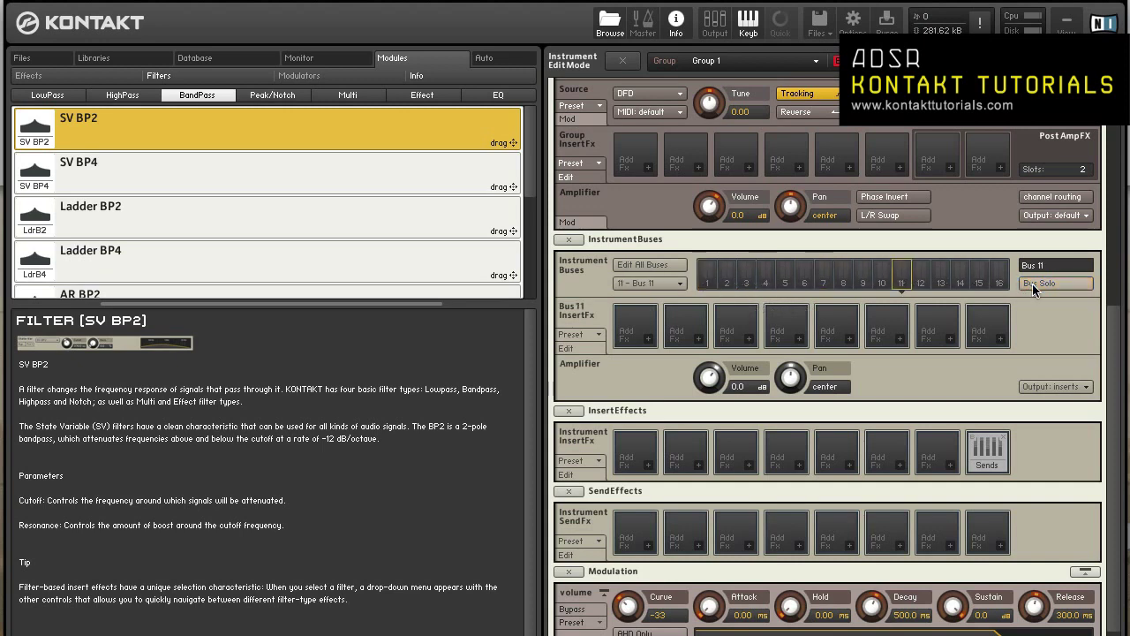
Route Bus 1's amplifier output to 'program out (bypass insertFX)', then back to 'default (insertFX)'.
click(708, 277)
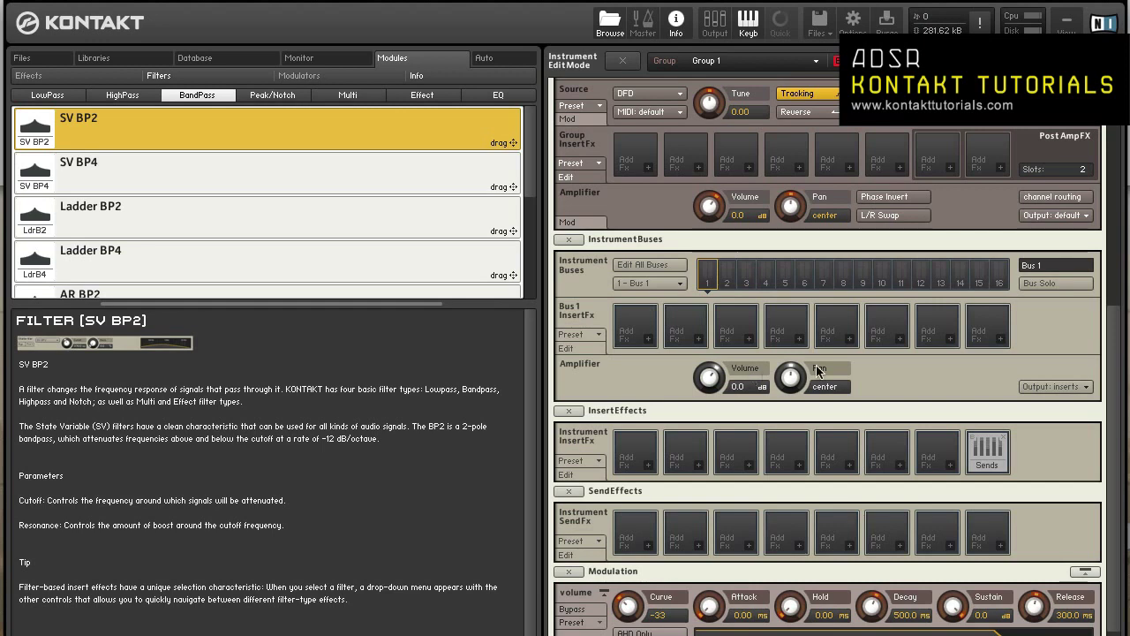
click(1073, 386)
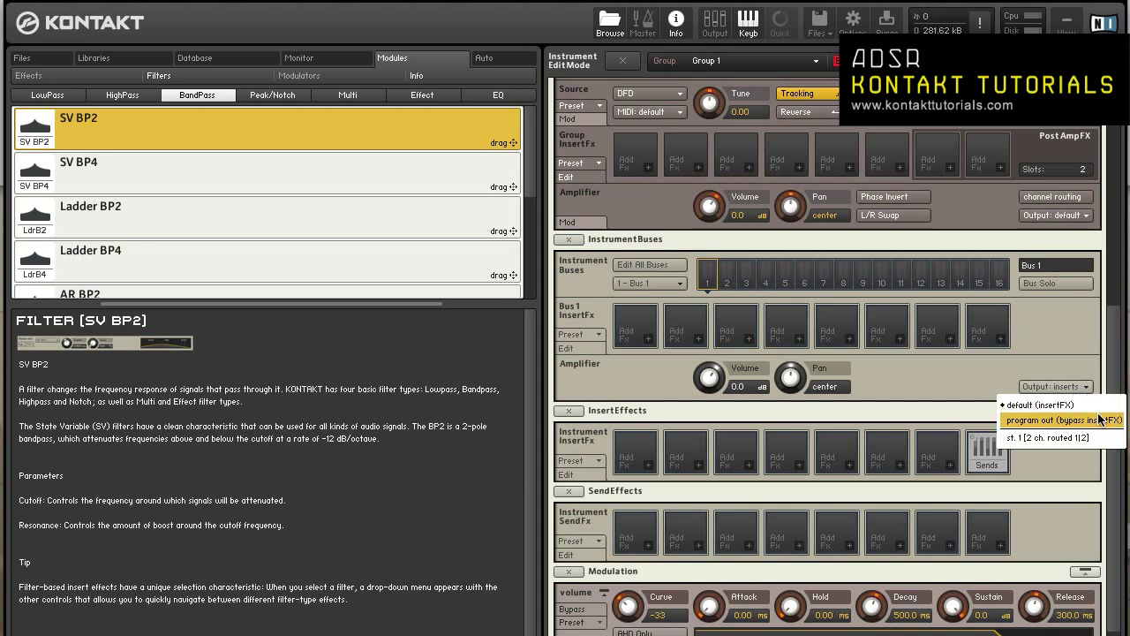
click(1094, 421)
click(1084, 388)
click(1077, 404)
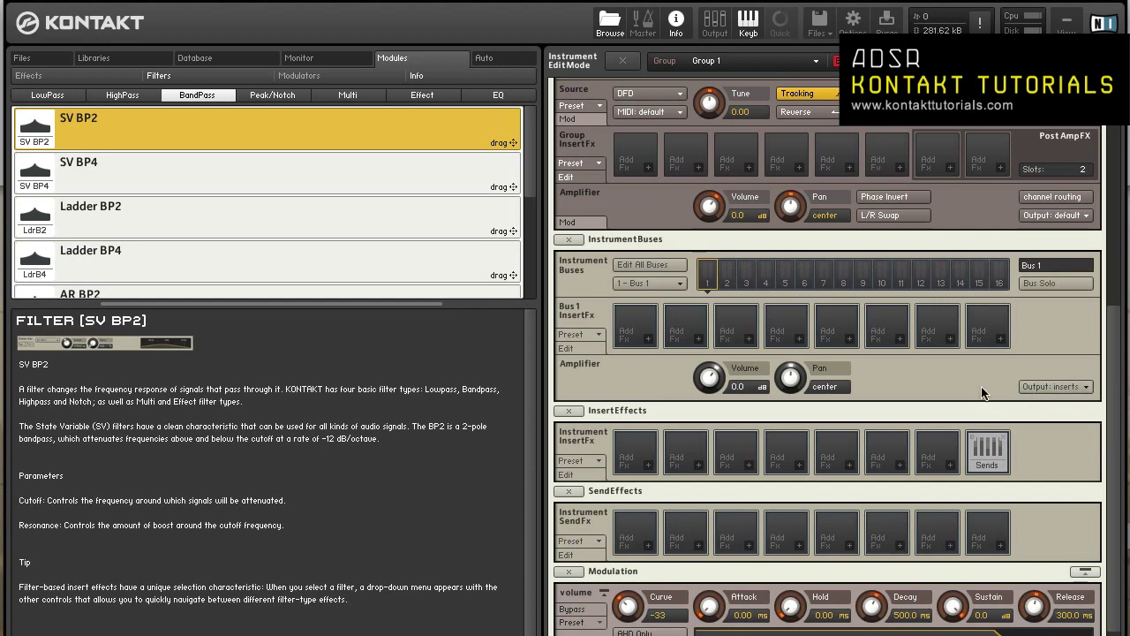
scroll(958, 425, down, 1)
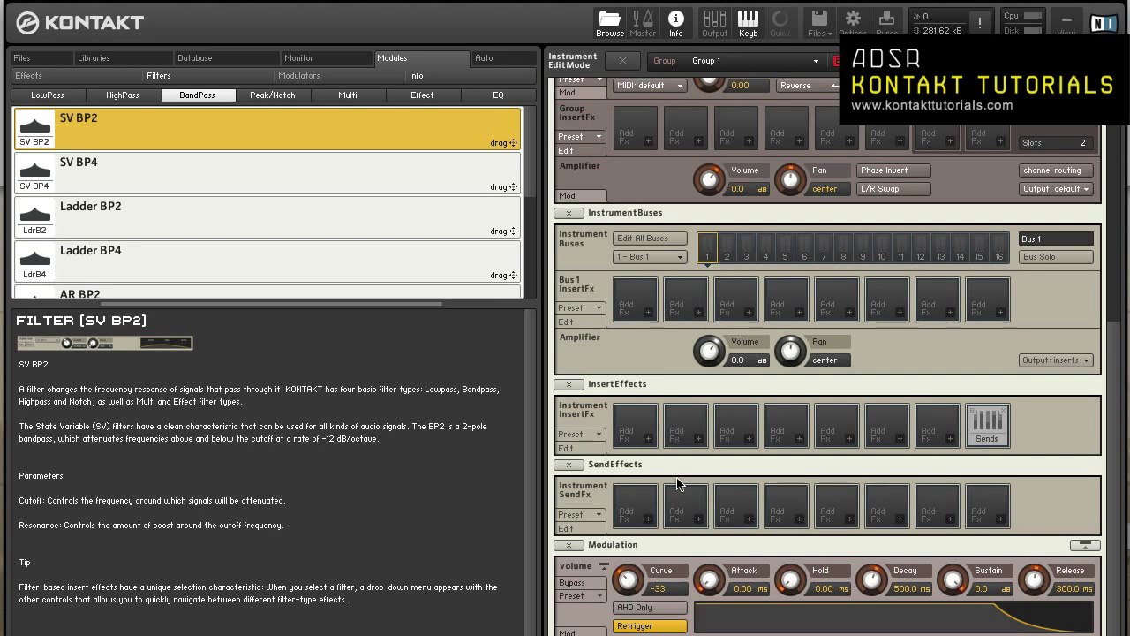
Load Reverb into the first instrument send slot, leaving its Return output at <instrument>.
click(677, 484)
click(698, 540)
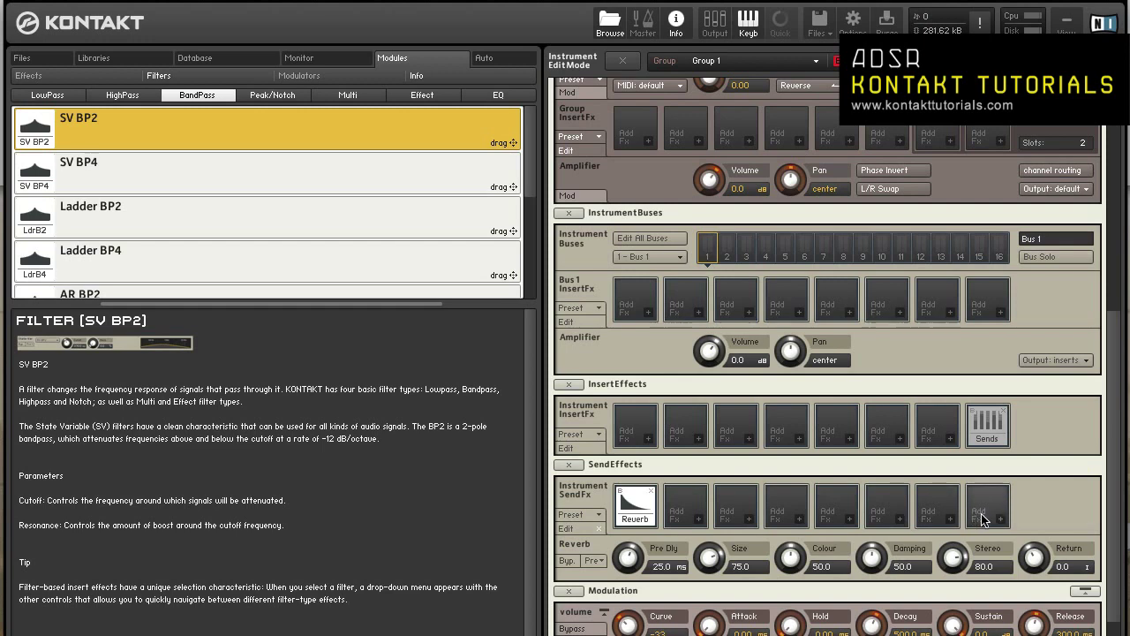
click(1087, 567)
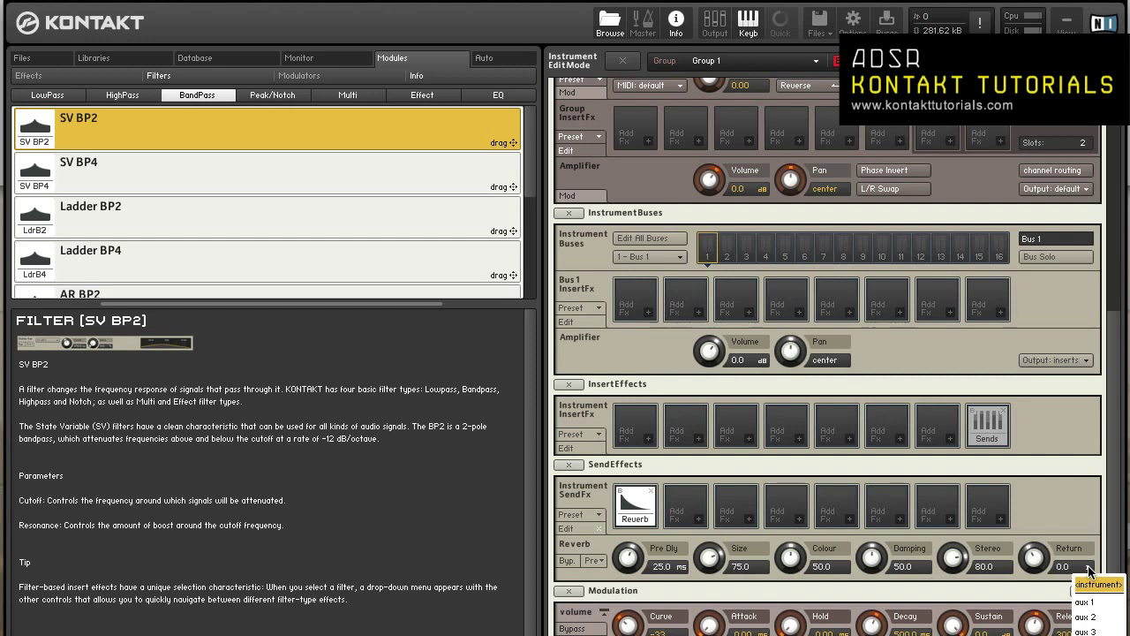
click(1089, 572)
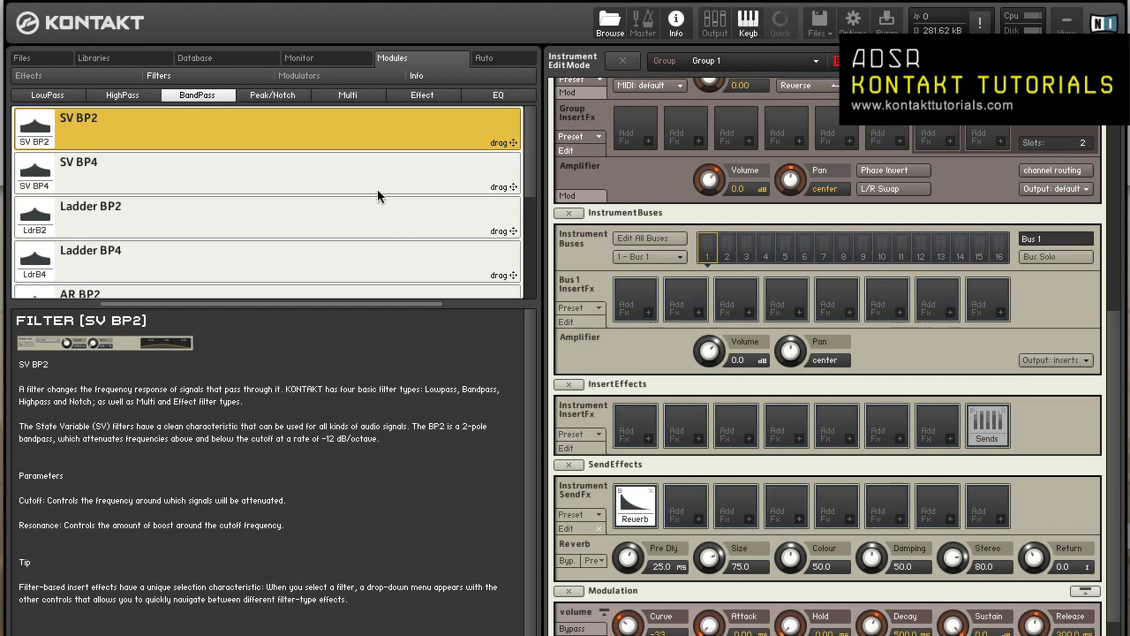
Drag SV BP2 band-pass filters into instrument insert slots 1 and 2.
drag(318, 131, 639, 439)
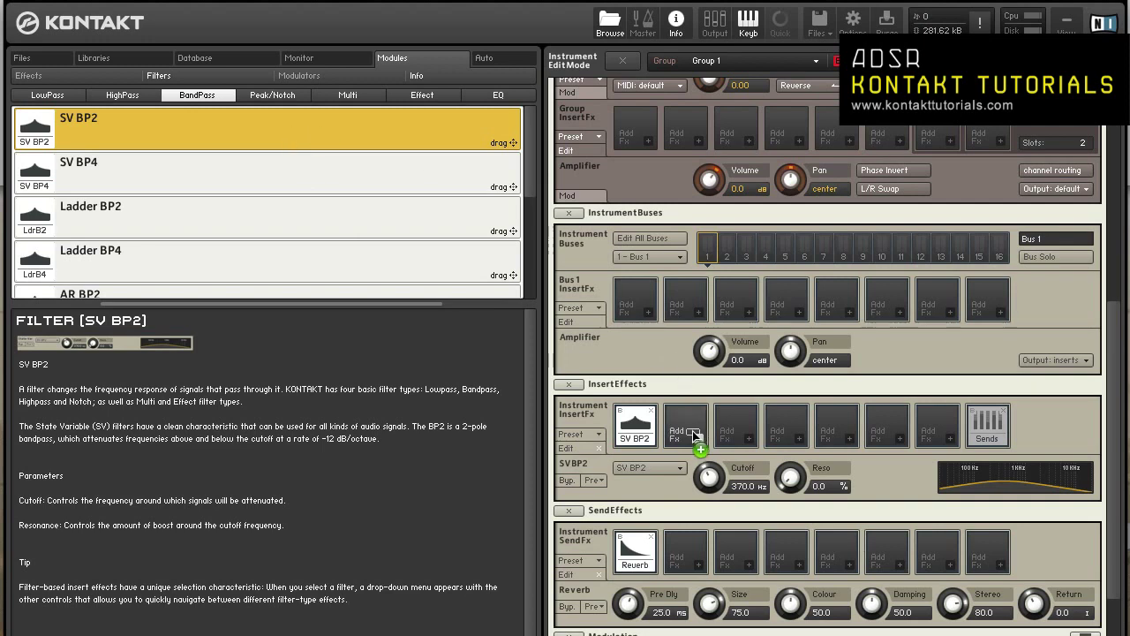
drag(687, 517, 693, 446)
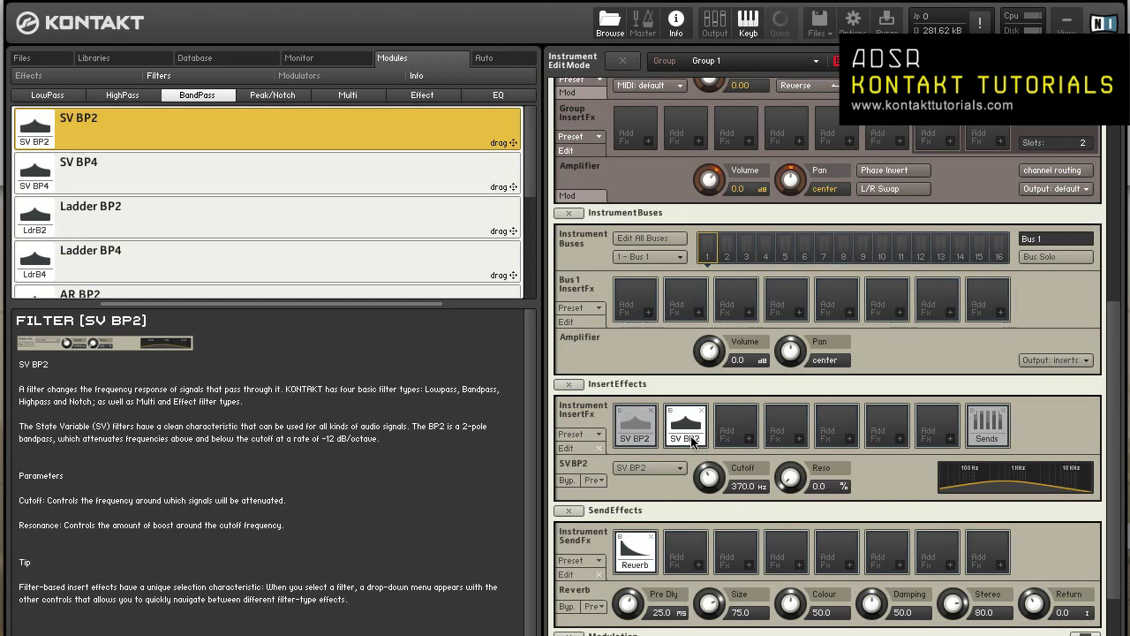
Add a Solid G-EQ from the EQ category to Bus 1's first insert slot.
click(650, 316)
mouse_move(659, 336)
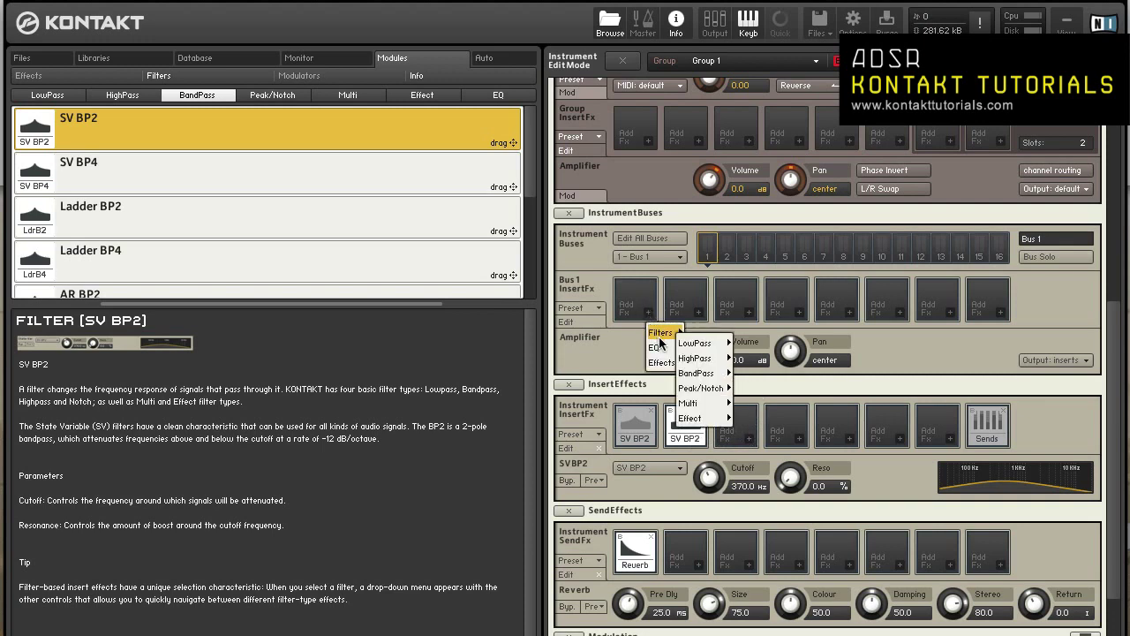
click(698, 357)
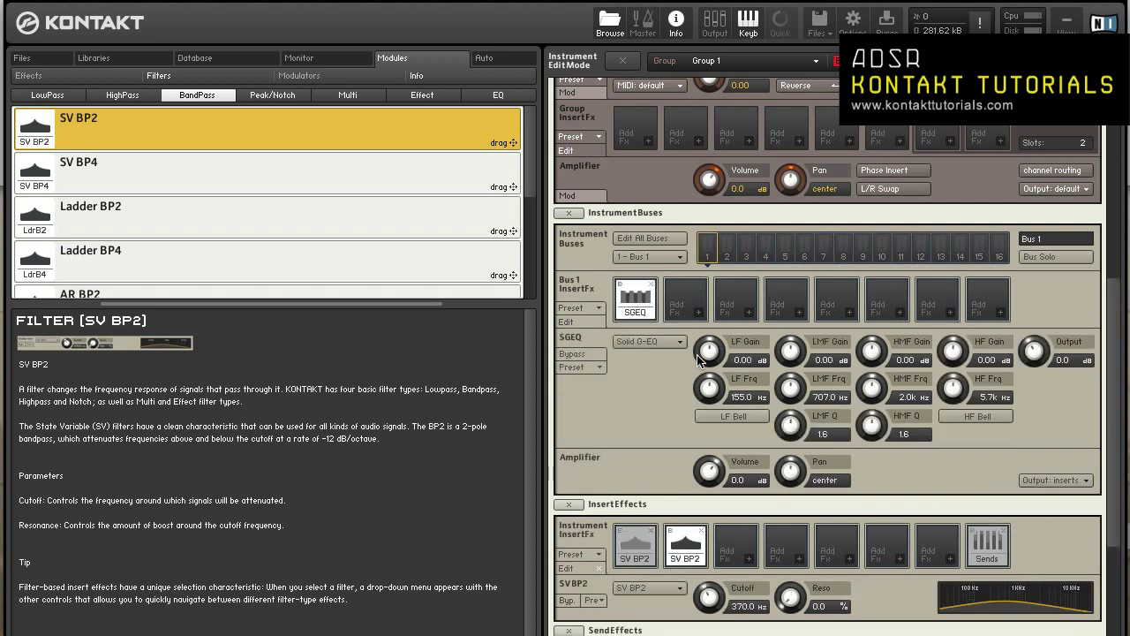
Reorder SV BP2 and SGEQ in the instrument inserts, then delete the SGEQ.
scroll(697, 357, down, 4)
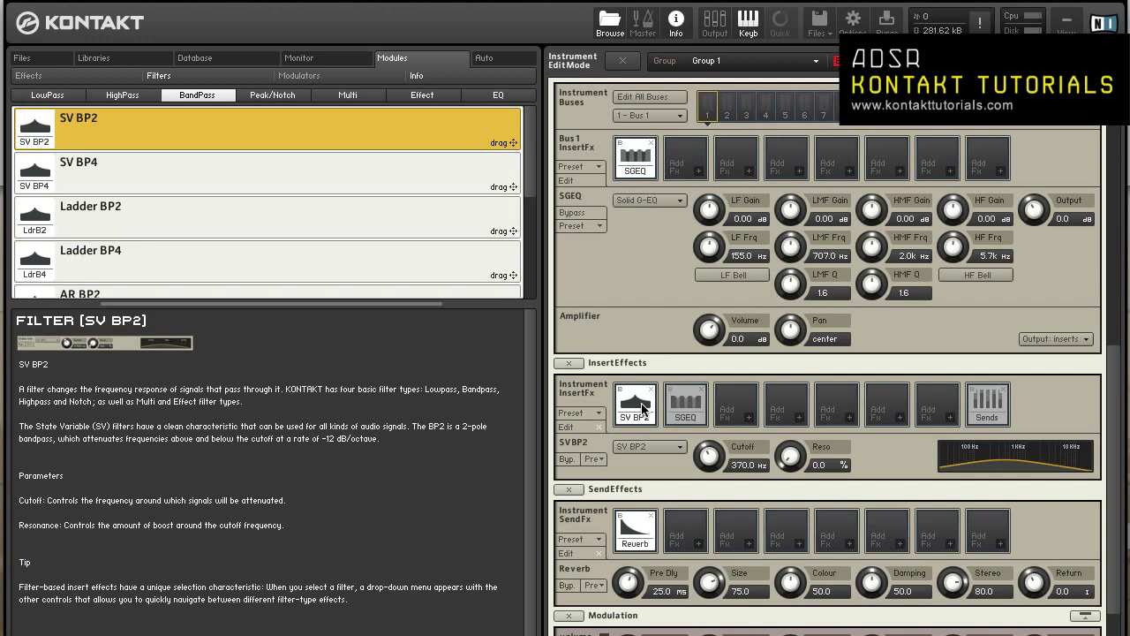
drag(642, 407, 708, 413)
drag(707, 413, 707, 413)
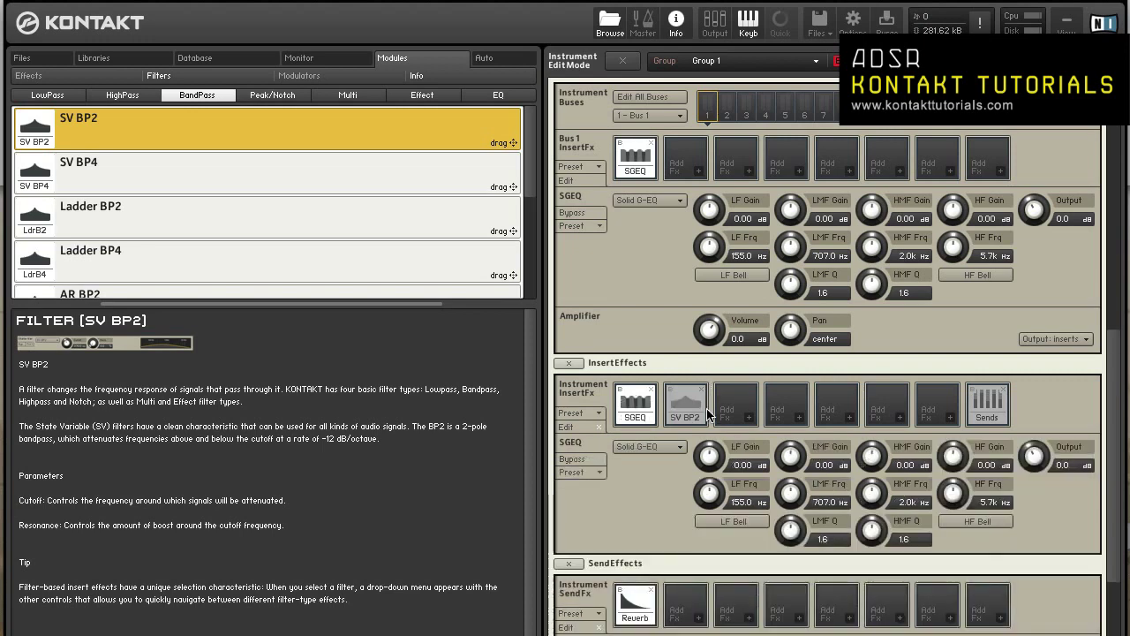
click(678, 405)
drag(678, 408, 608, 412)
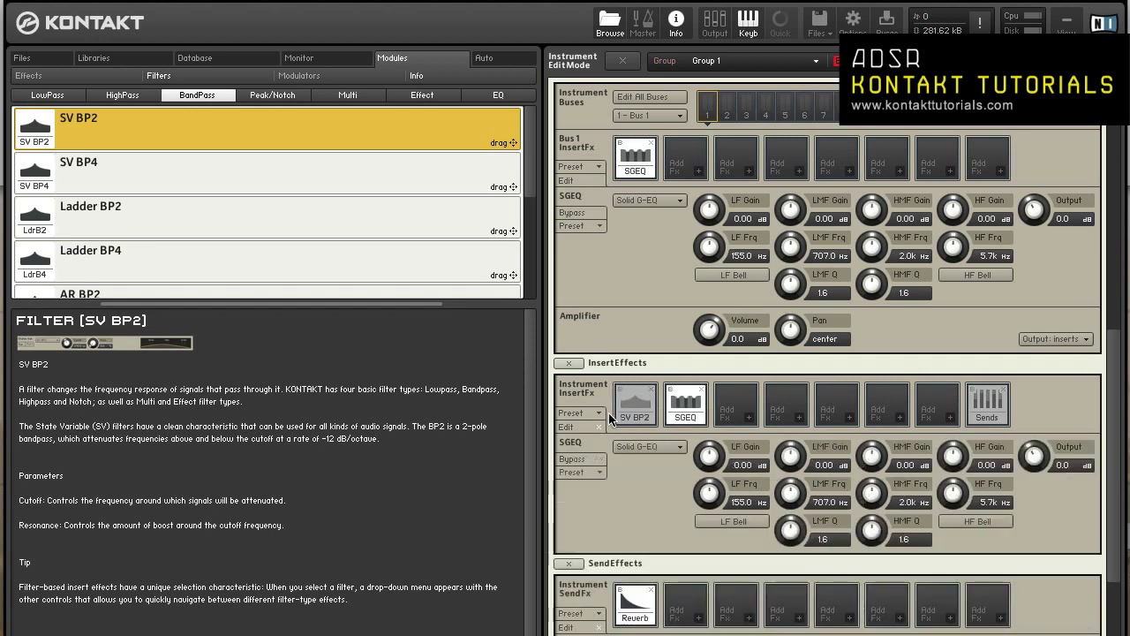
click(702, 389)
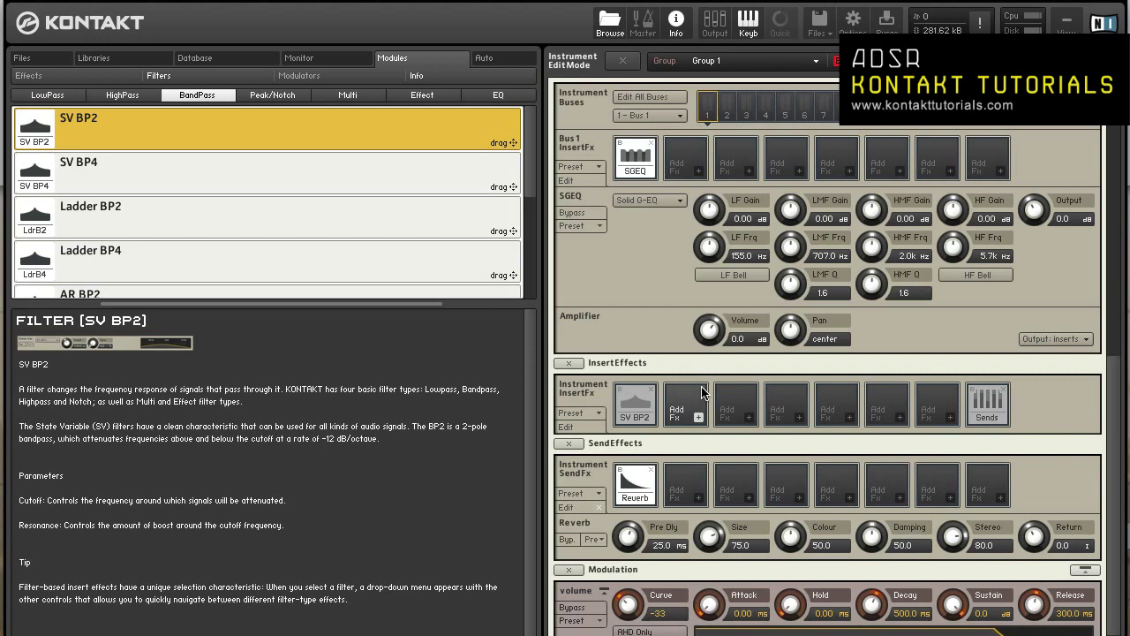
Open the SV BP2 filter's settings, switching briefly to the Sends levels and back.
click(634, 408)
click(631, 410)
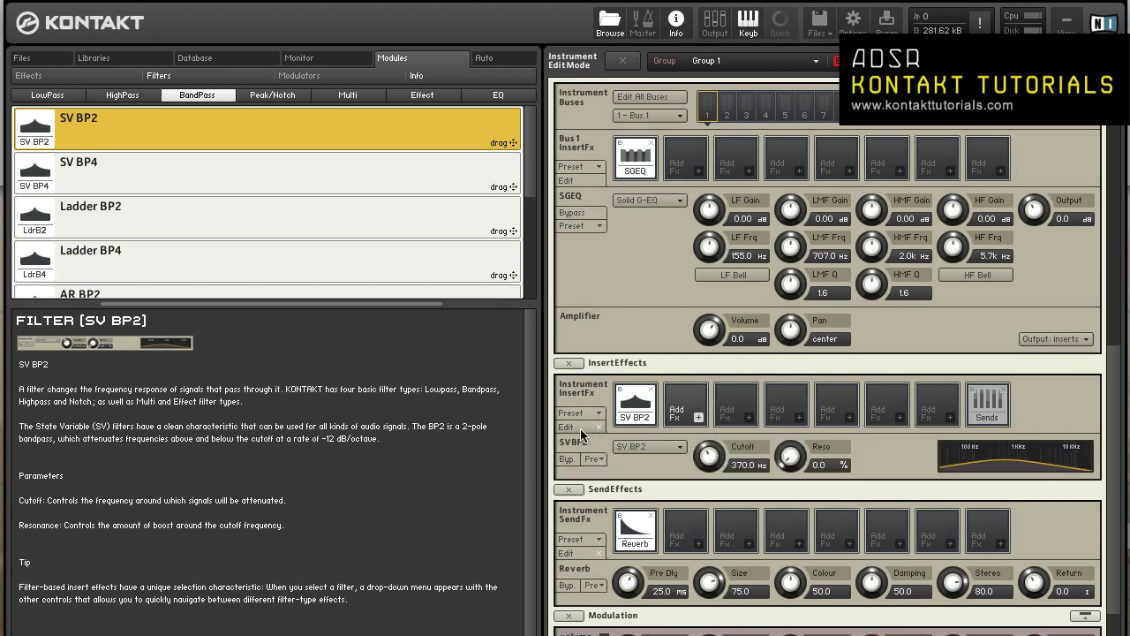
click(580, 428)
click(636, 408)
click(989, 410)
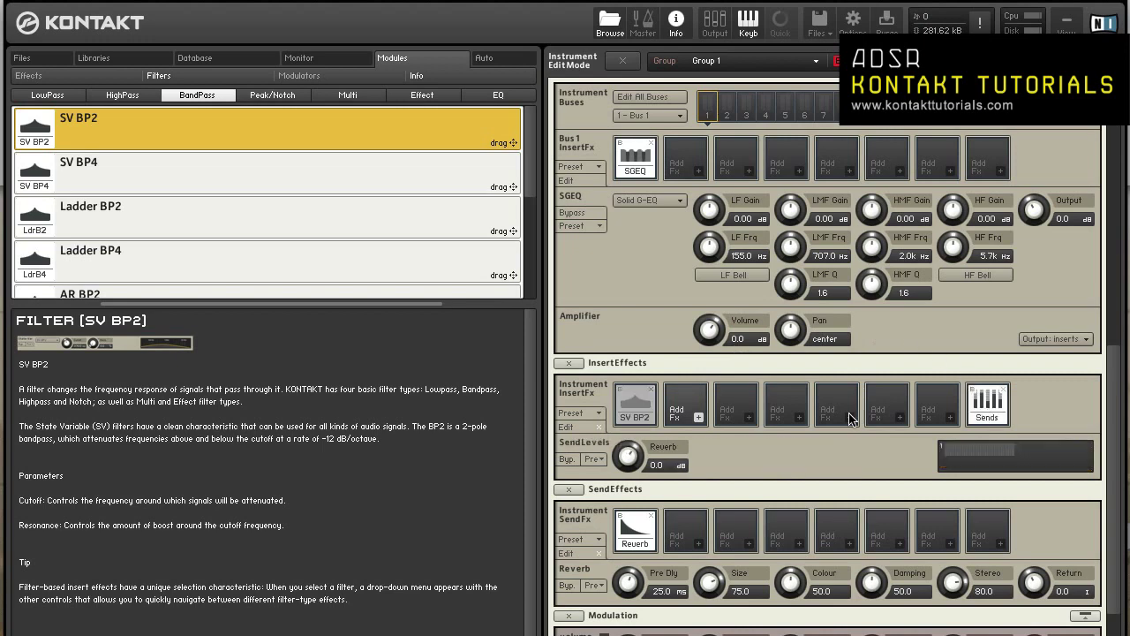
click(636, 407)
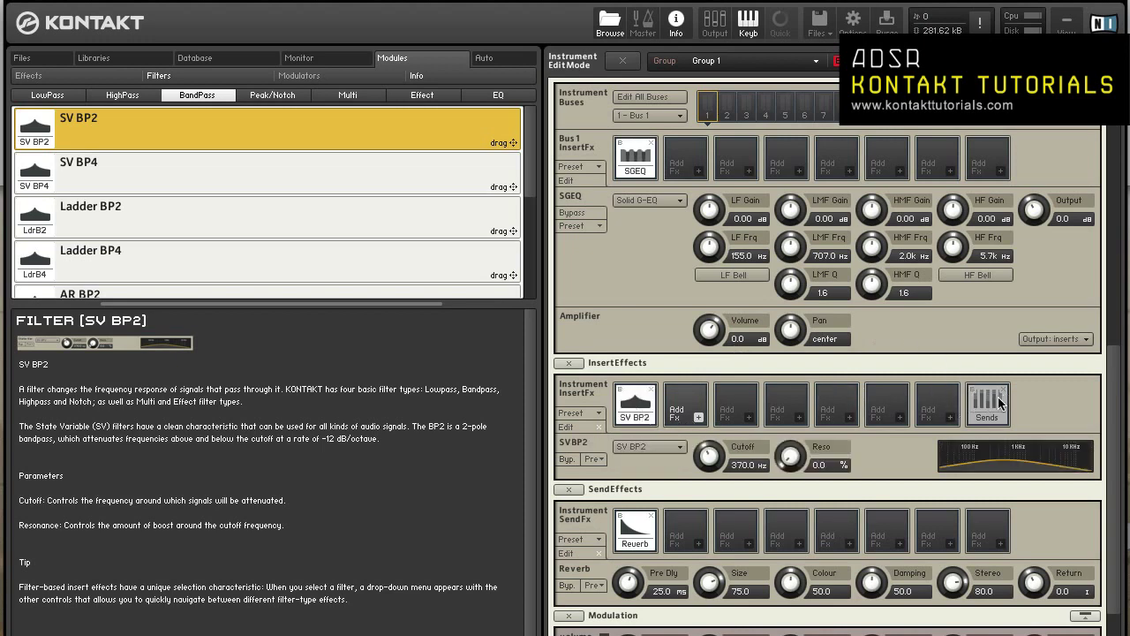
click(1001, 402)
click(651, 407)
Toggle the SV BP2 filter's bypass on and off, leaving the filter active.
click(567, 459)
click(620, 389)
click(620, 389)
click(570, 458)
Browse the SV BP2 Factory and User presets without choosing, then show Bus 1's insert presets.
click(594, 459)
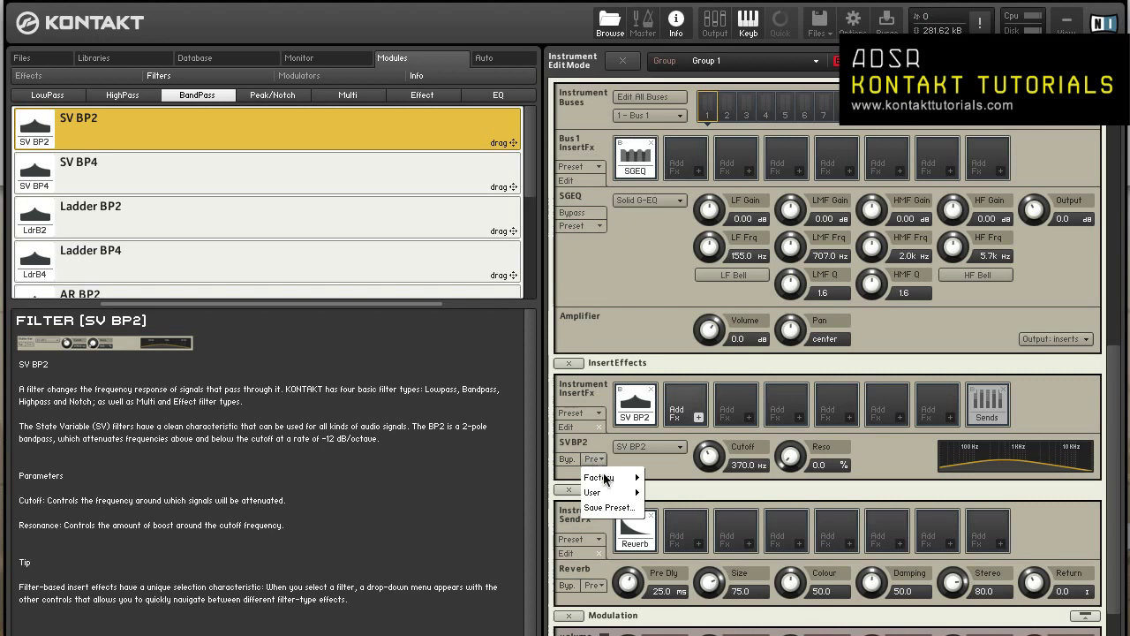
mouse_move(611, 487)
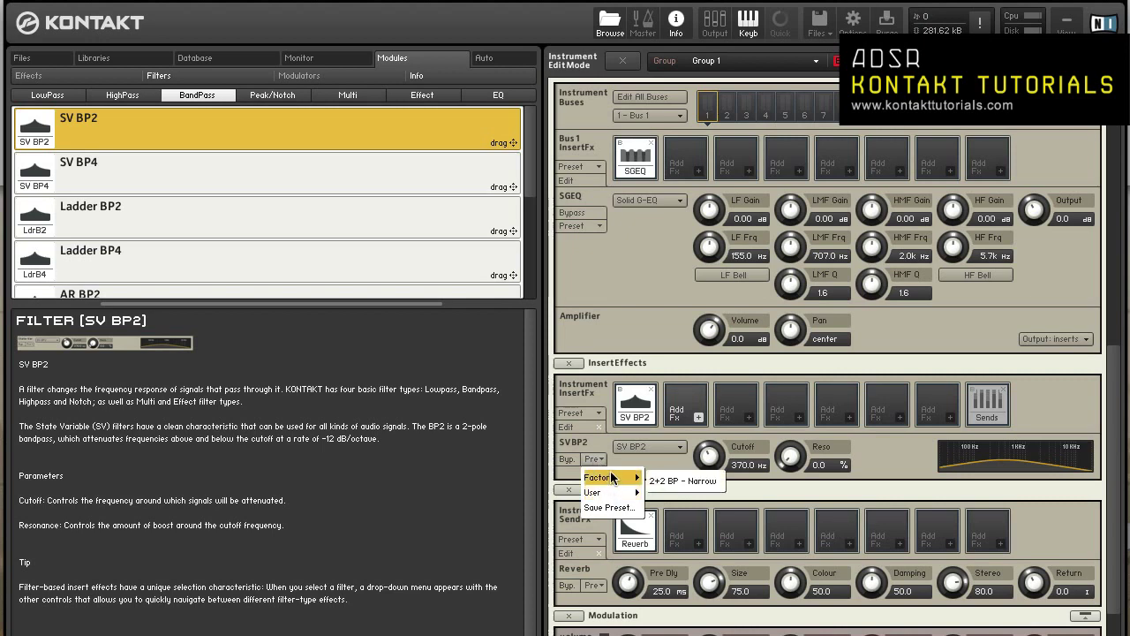
click(622, 317)
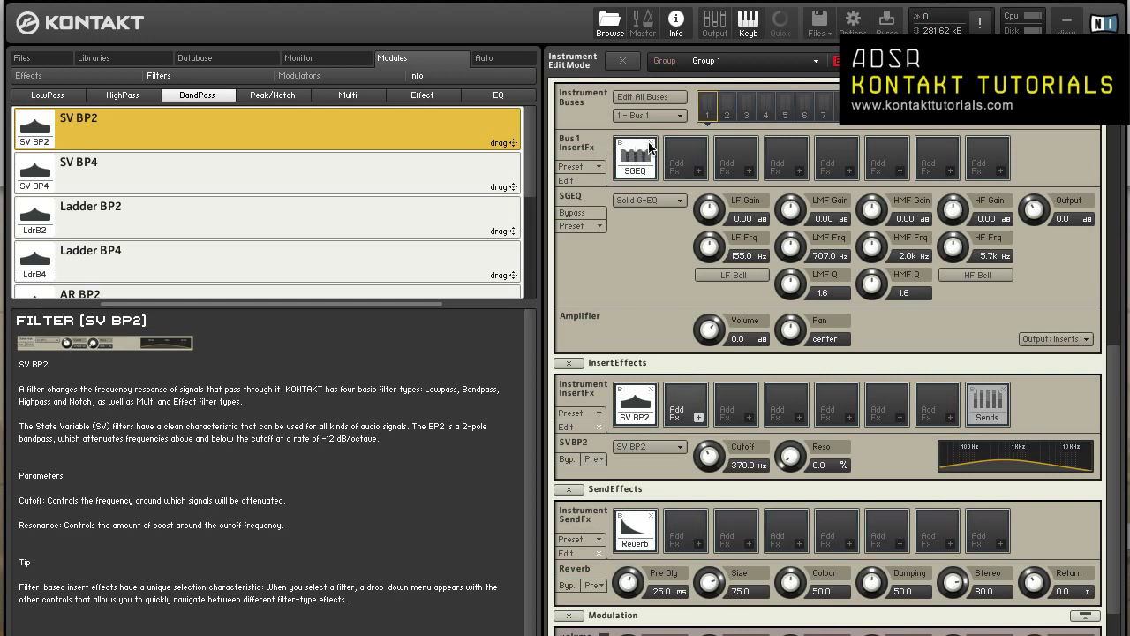
click(579, 166)
Reset the Bus 1 insert preset, removing the Solid G-EQ.
mouse_move(596, 199)
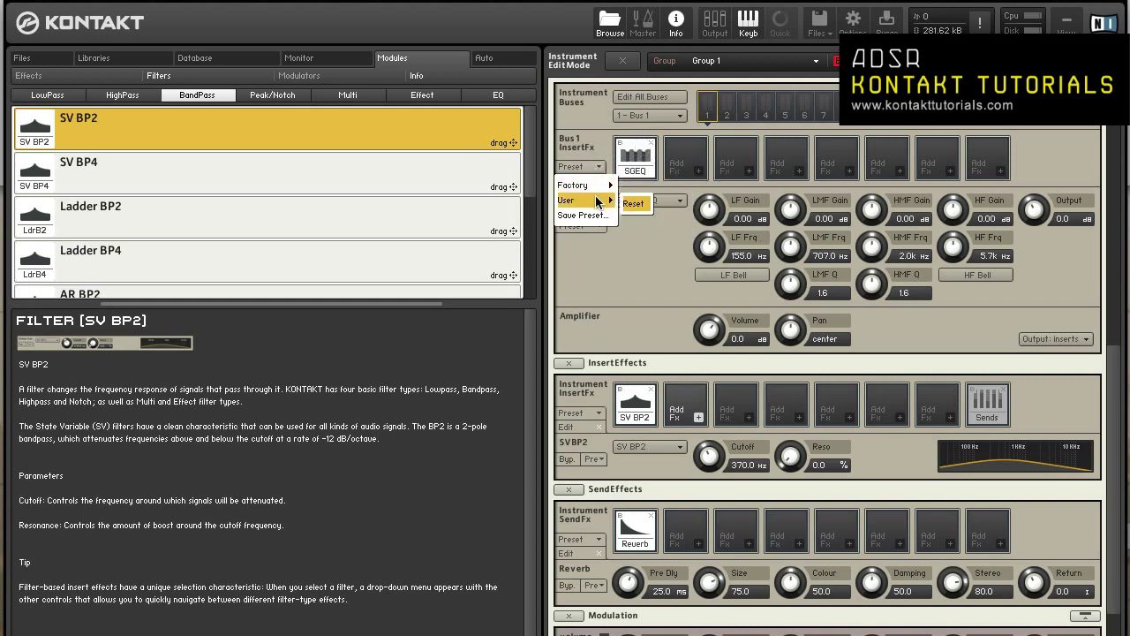
click(633, 203)
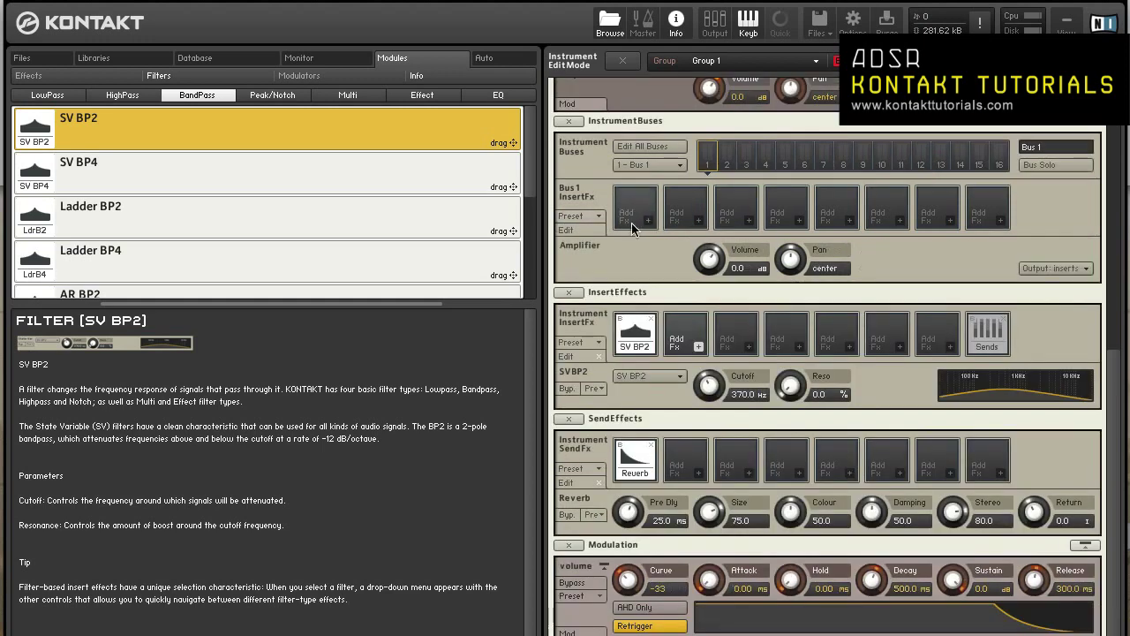
scroll(622, 256, up, 5)
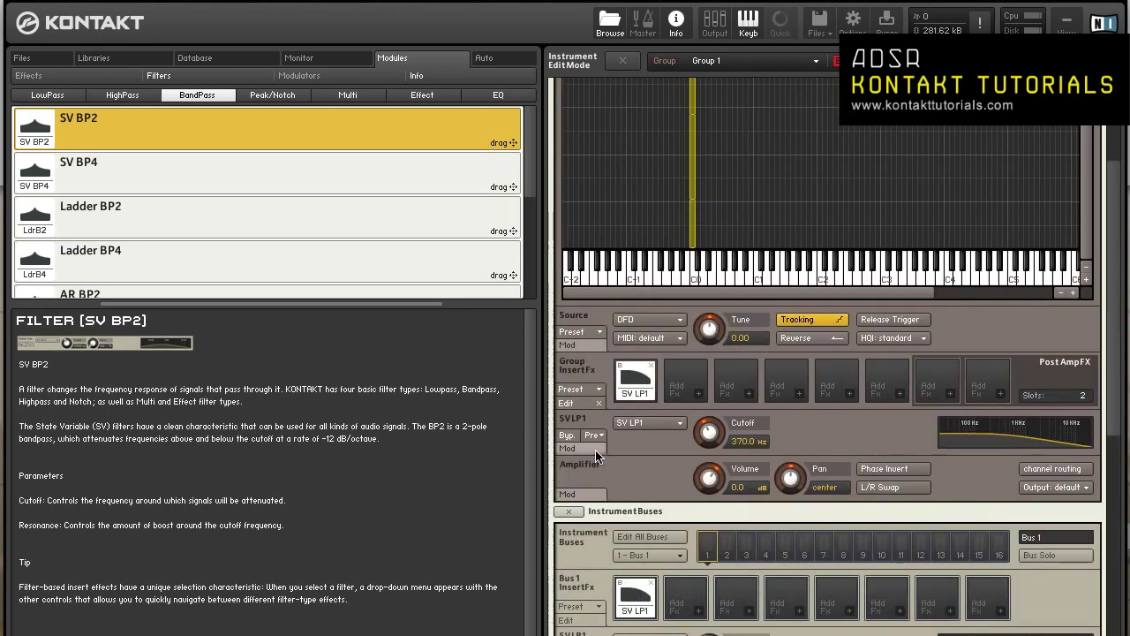
Modulate the SV LP1 filter's cutoff with a sine LFO from its Mod tab.
click(596, 452)
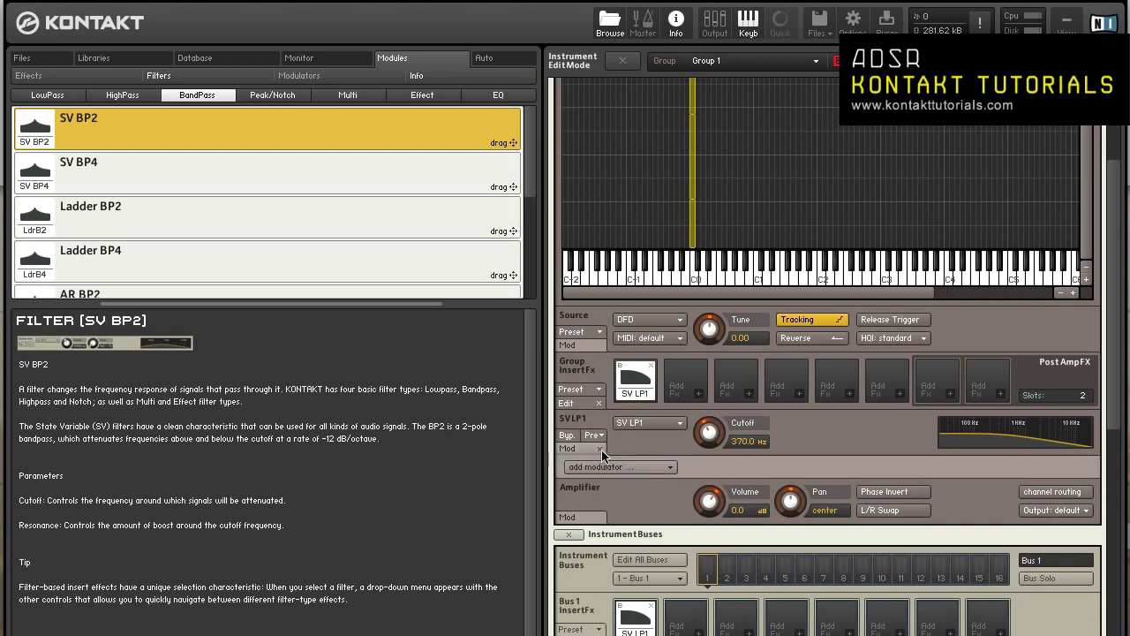
click(611, 466)
mouse_move(609, 500)
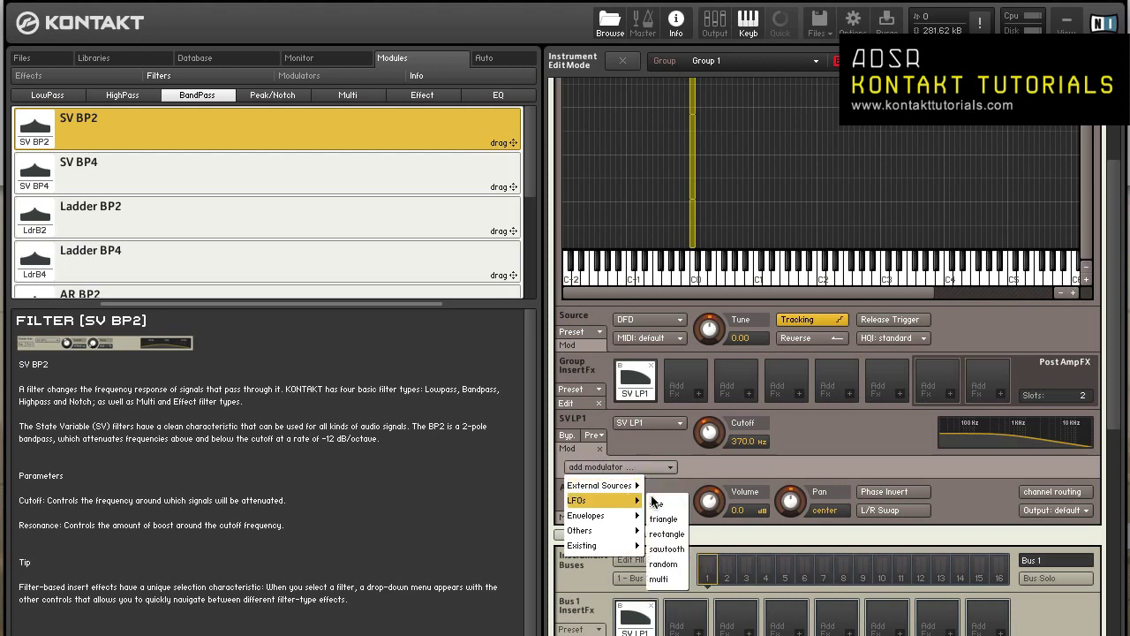
click(658, 502)
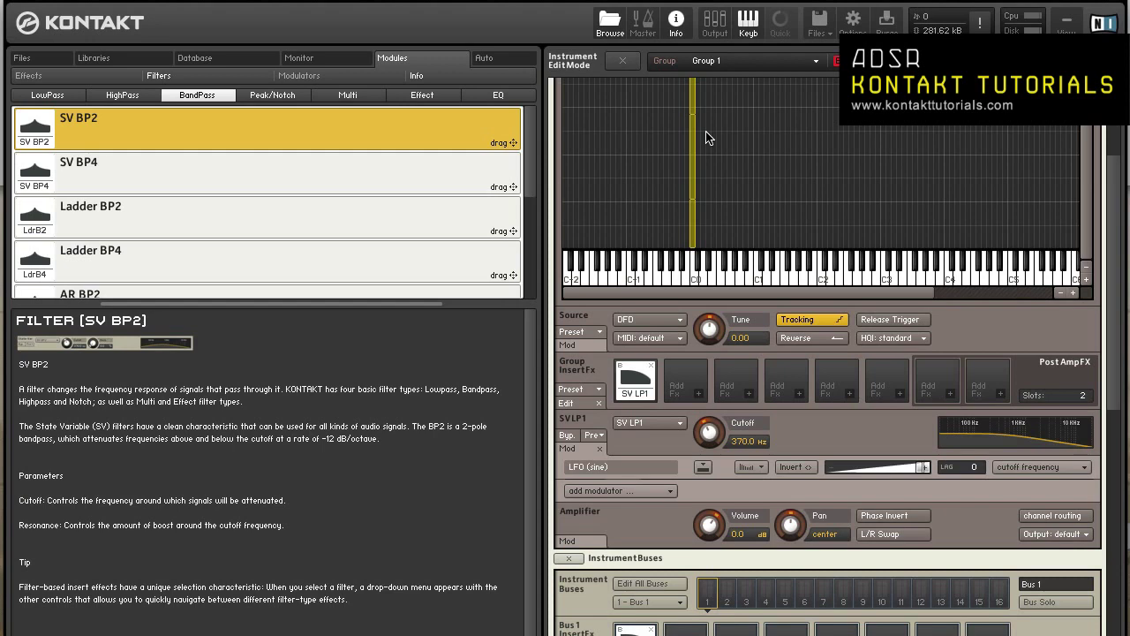
Show the Outputs mixer and toggle Show Inserts off and back on for the output channels.
click(715, 23)
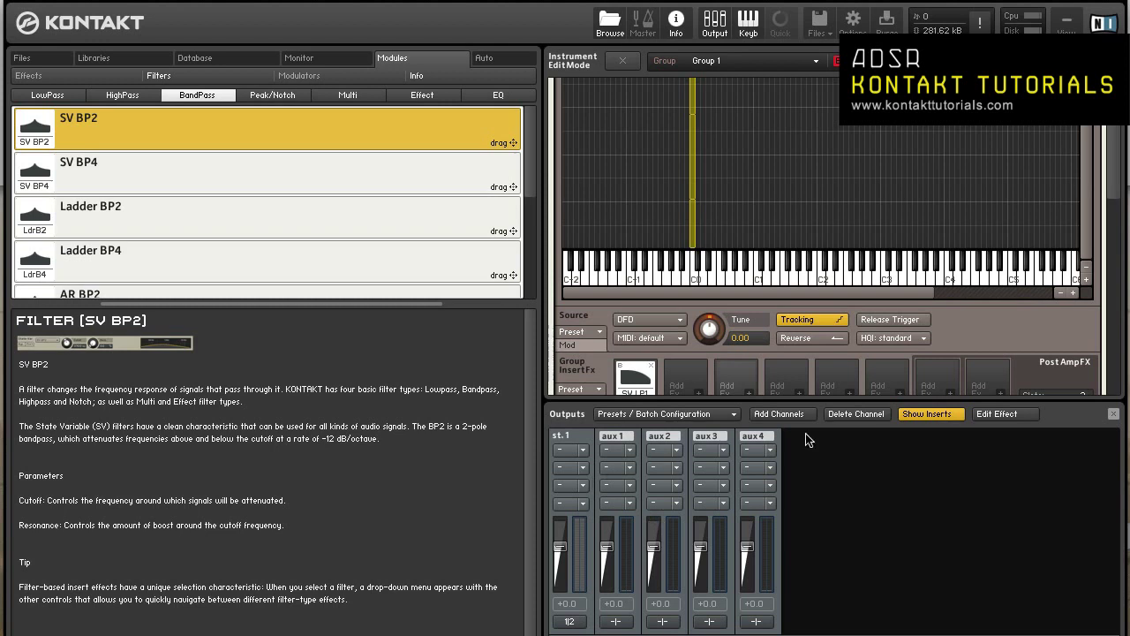
click(925, 414)
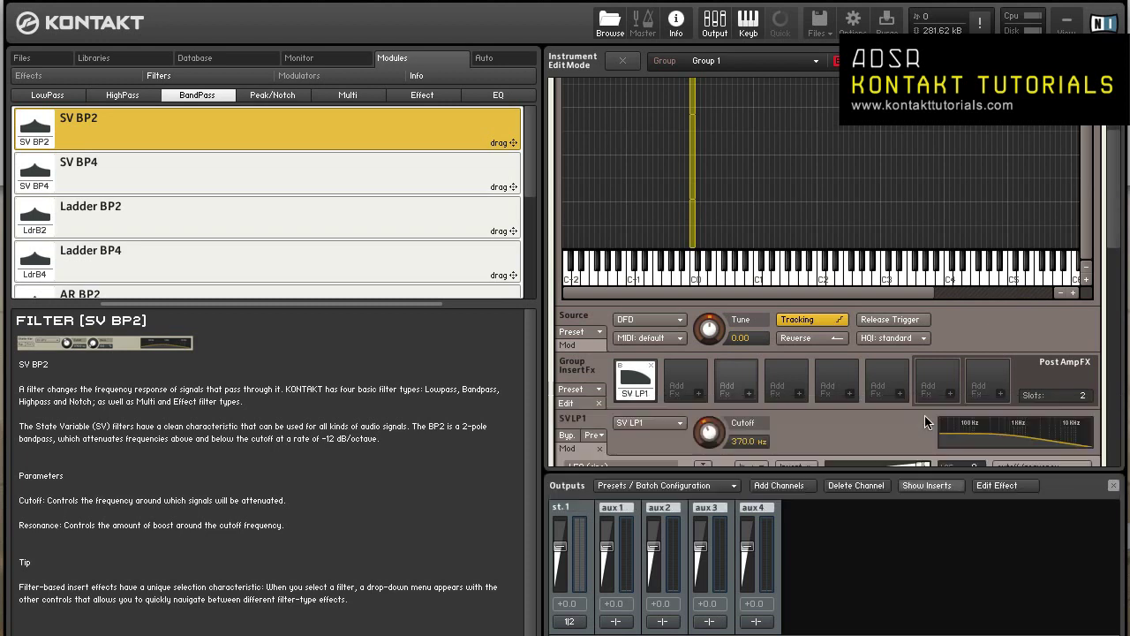
click(926, 484)
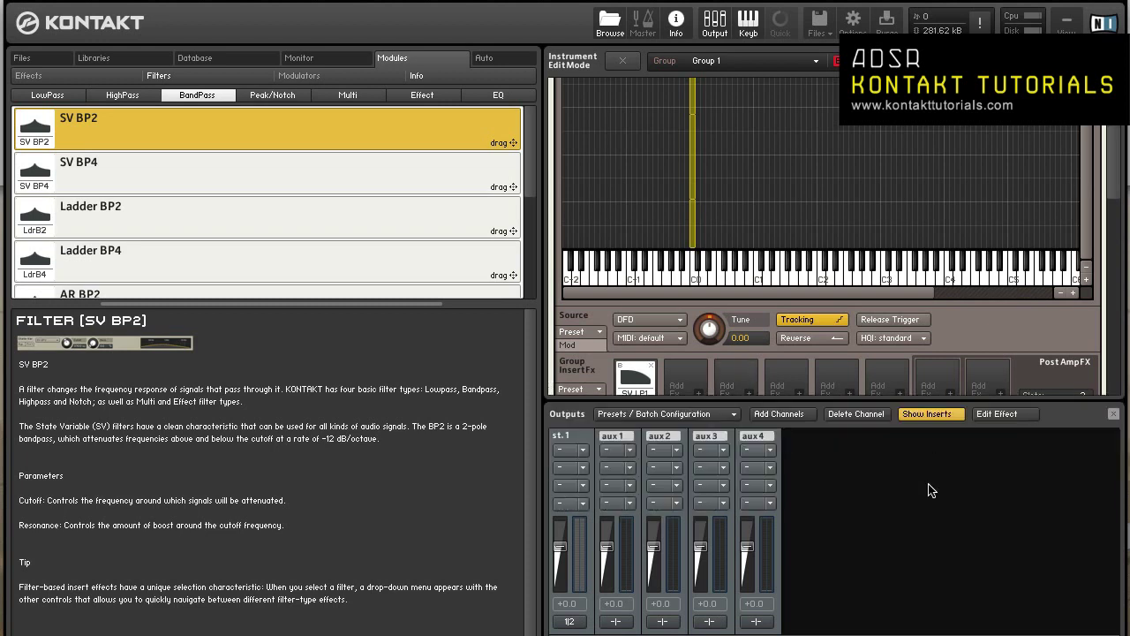
click(583, 467)
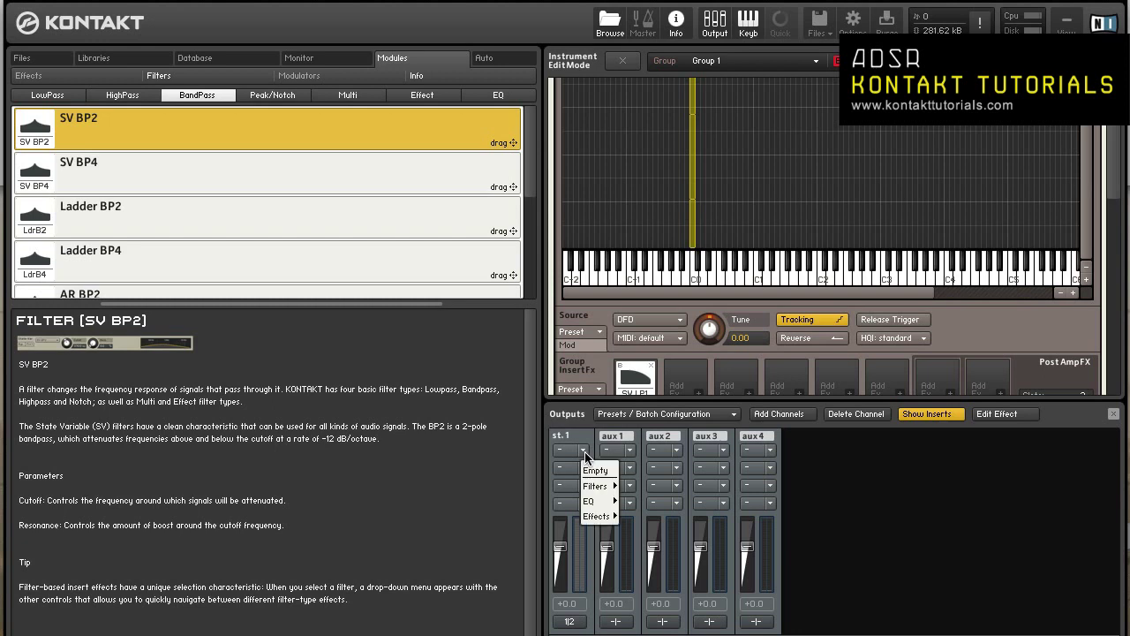
mouse_move(592, 501)
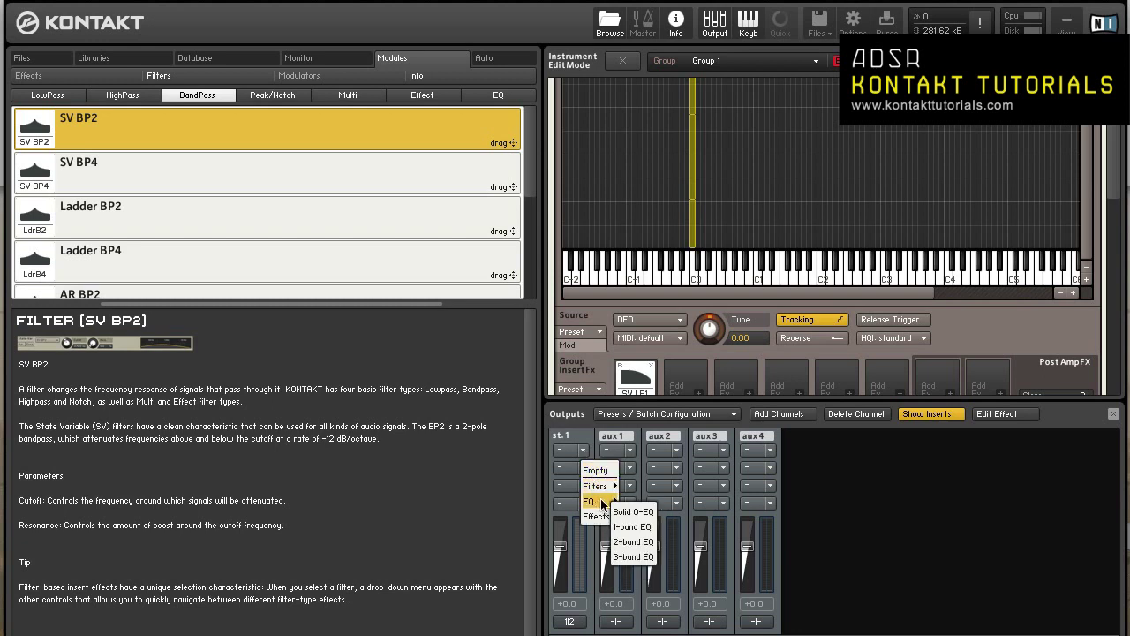
click(641, 512)
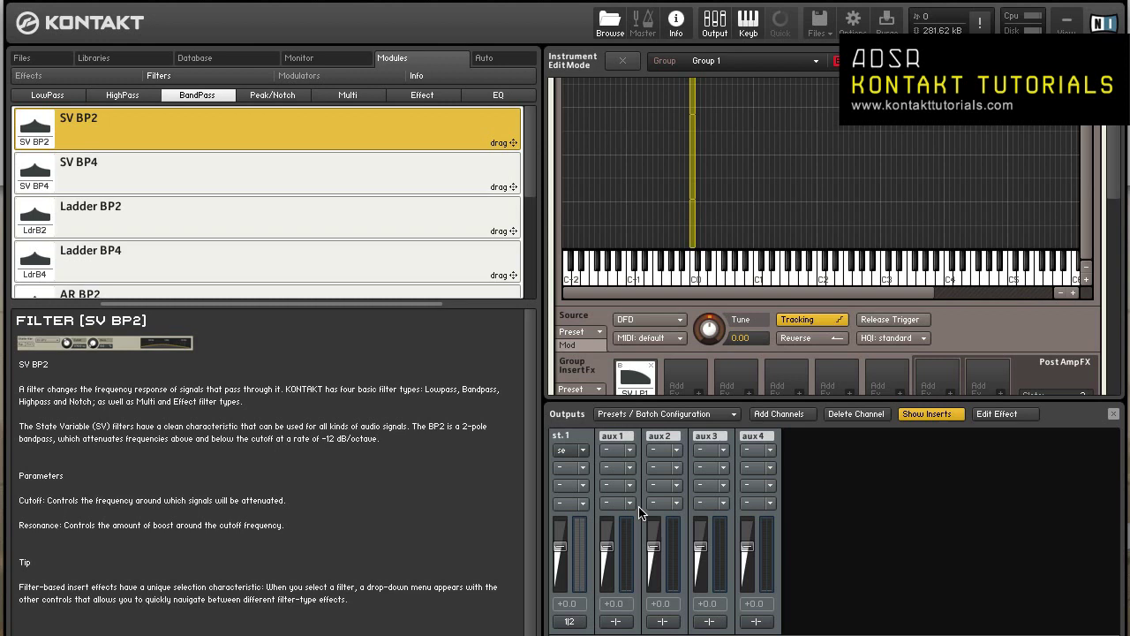
click(567, 452)
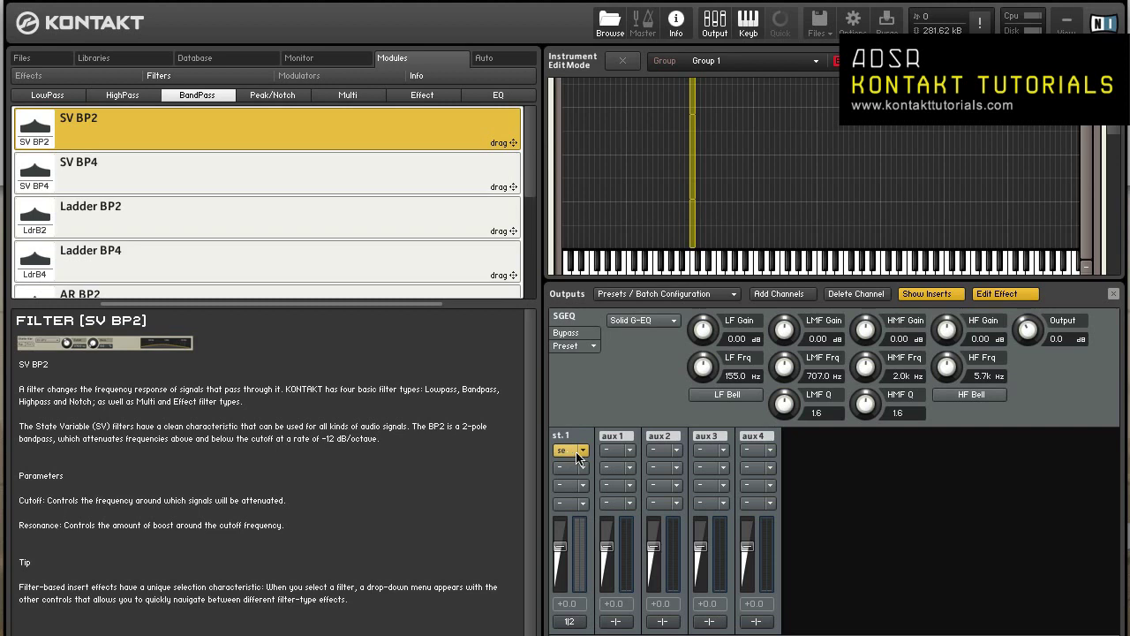
click(584, 452)
click(593, 469)
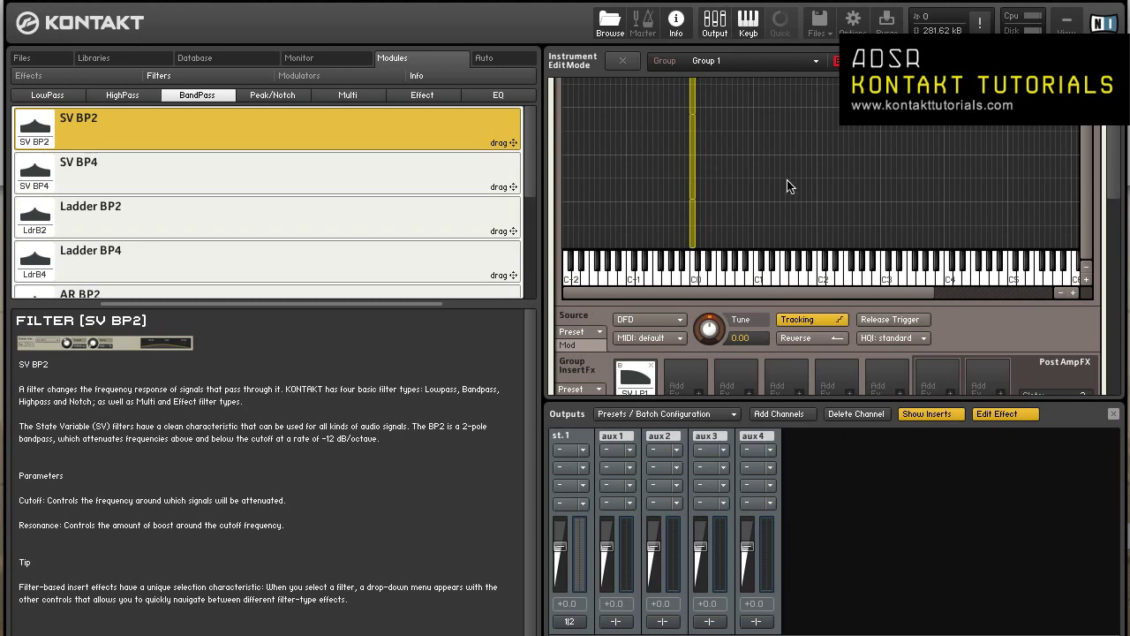
Exit Edit Mode and raise the instrument's aux 1–4 sends, aux 2 near -8.8 dB and aux 4 at -15.6 dB.
scroll(791, 187, up, 3)
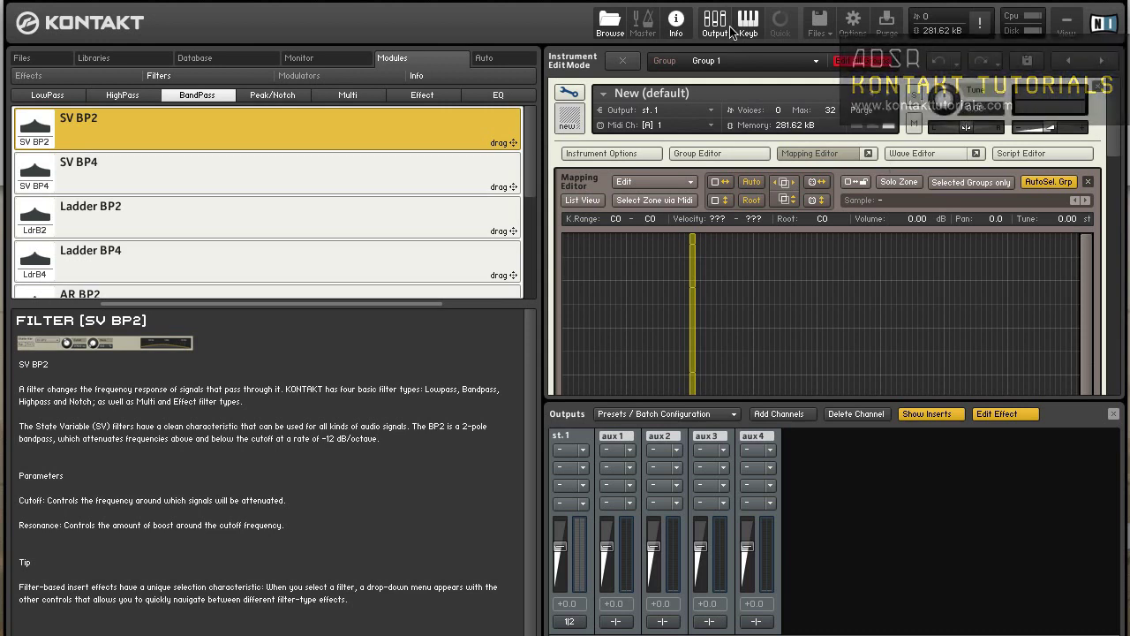
click(569, 92)
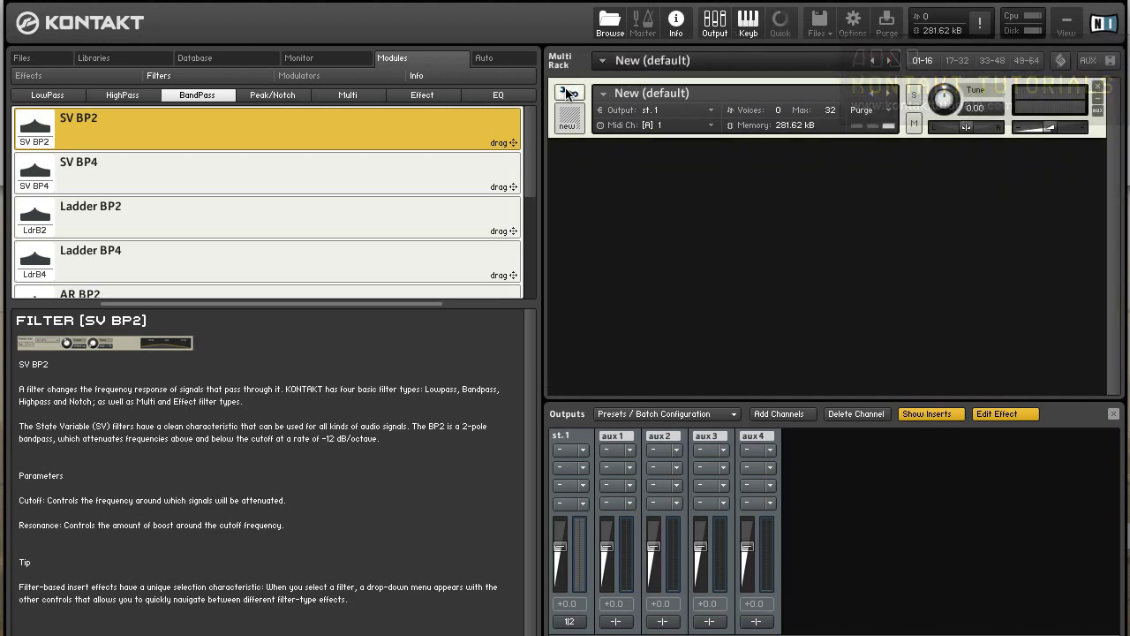
click(1097, 111)
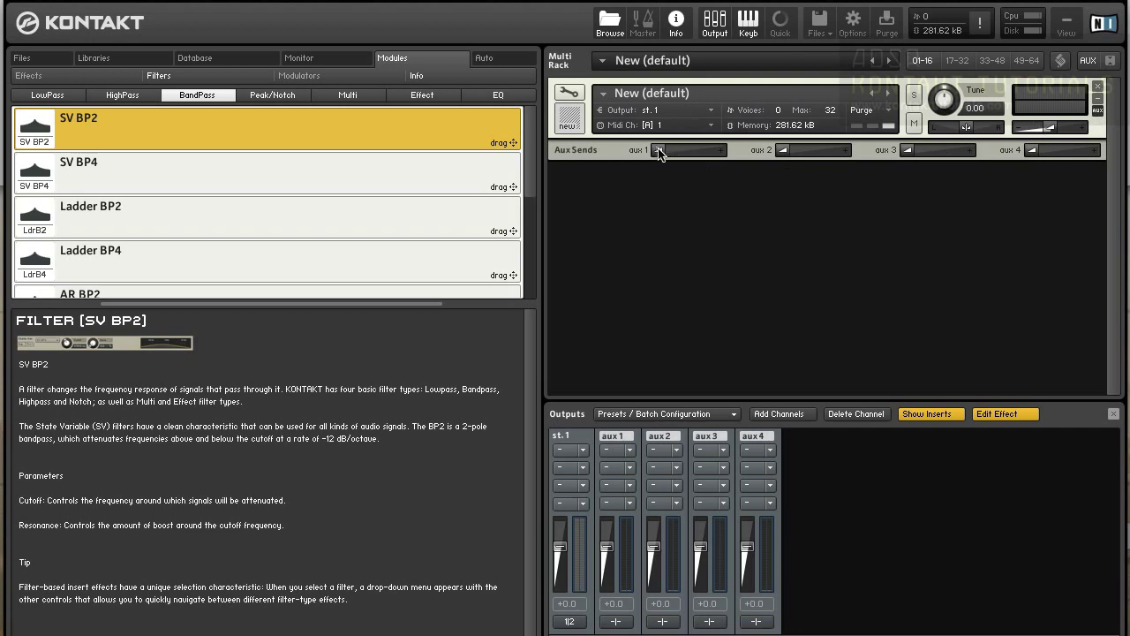
drag(659, 153, 709, 152)
drag(784, 152, 821, 154)
drag(907, 152, 951, 152)
drag(1026, 152, 1064, 154)
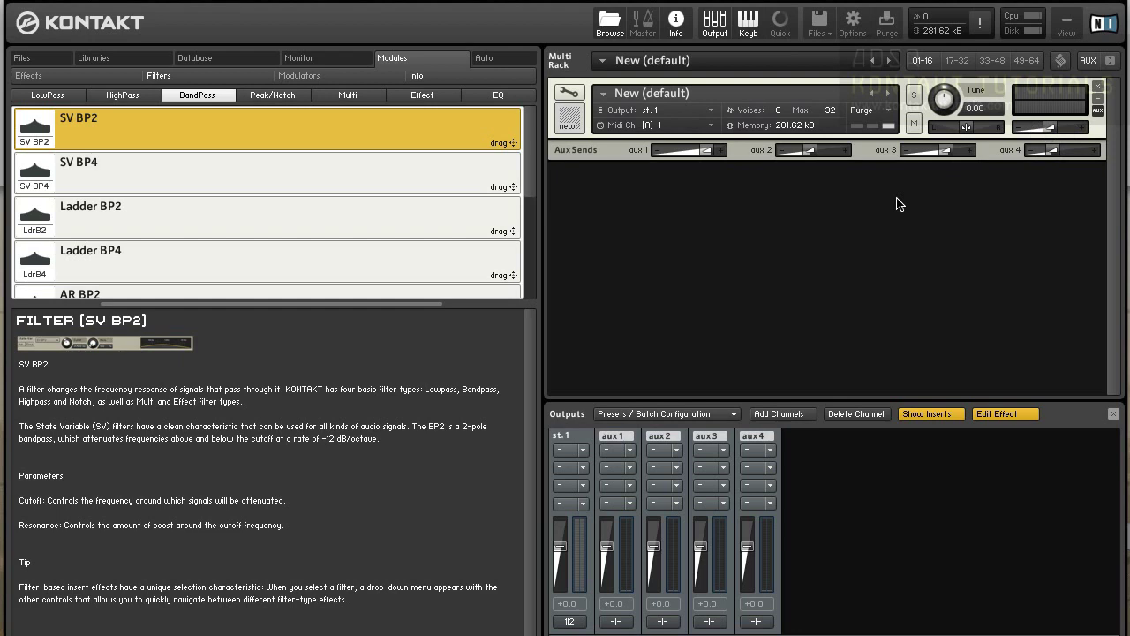
Re-enter Edit Mode and set the SendEffects Reverb Return output to A1.
click(569, 93)
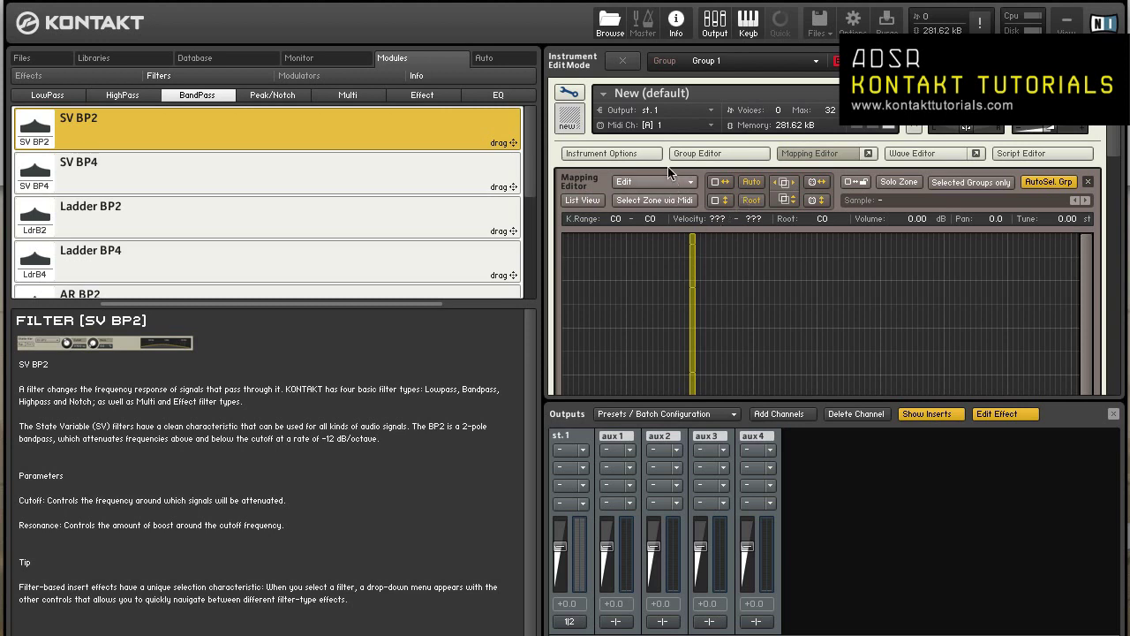
scroll(715, 255, down, 15)
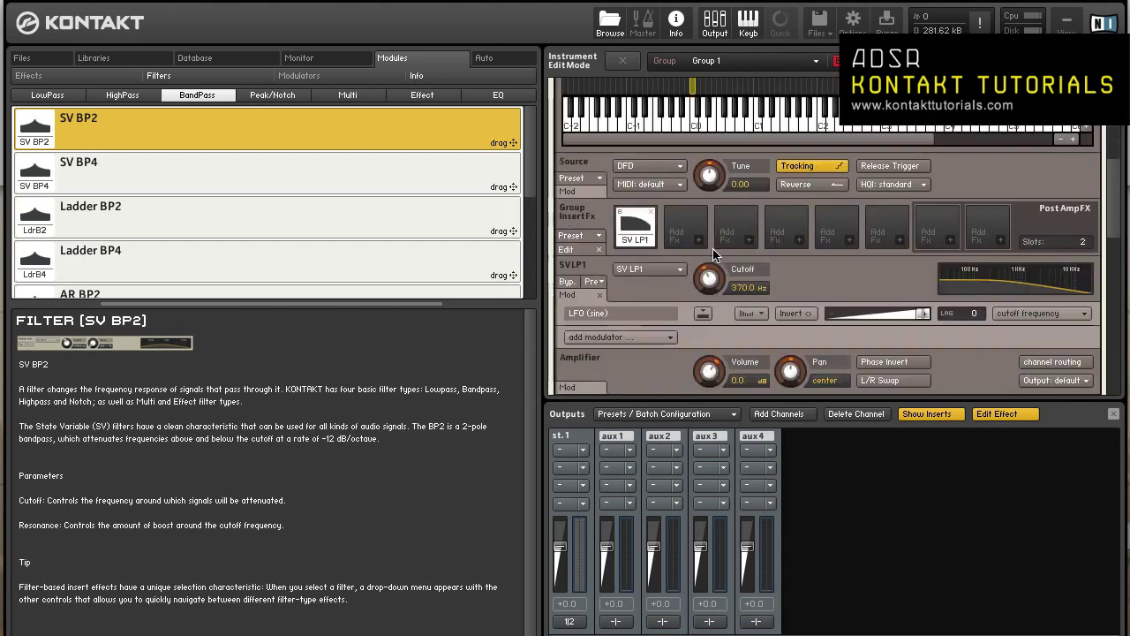
scroll(715, 256, down, 3)
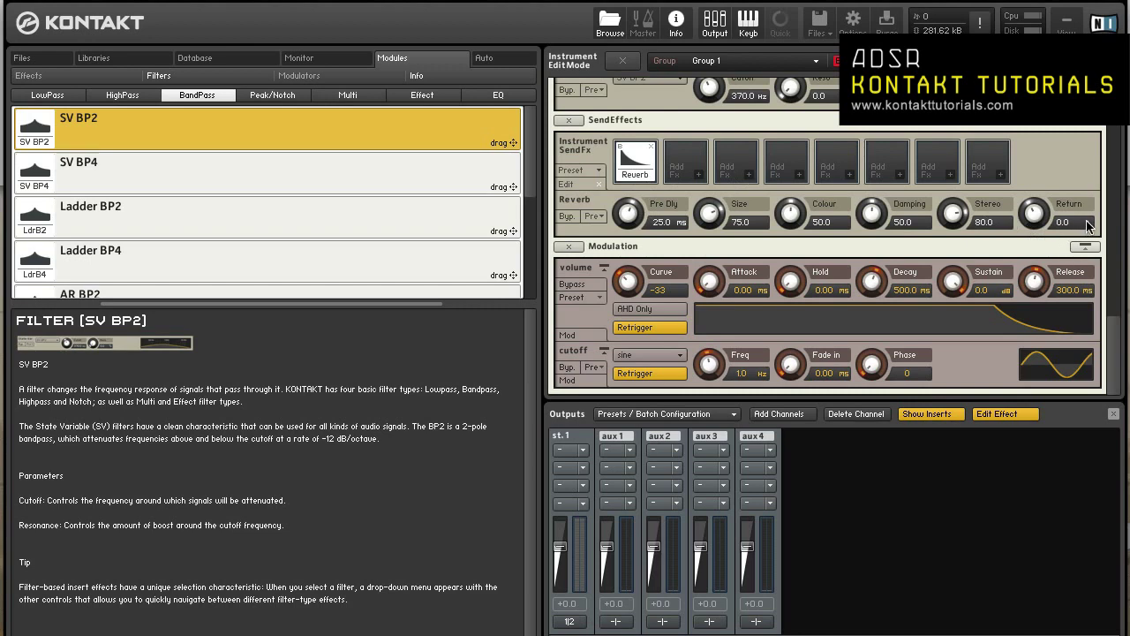
click(1085, 224)
click(1089, 255)
scroll(757, 309, up, 5)
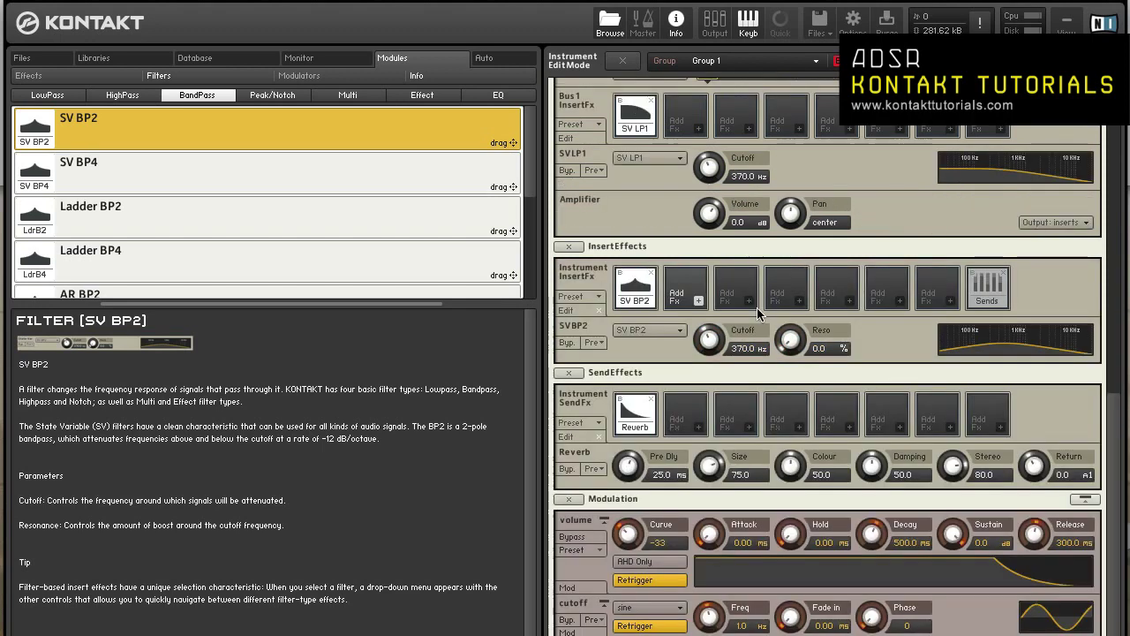